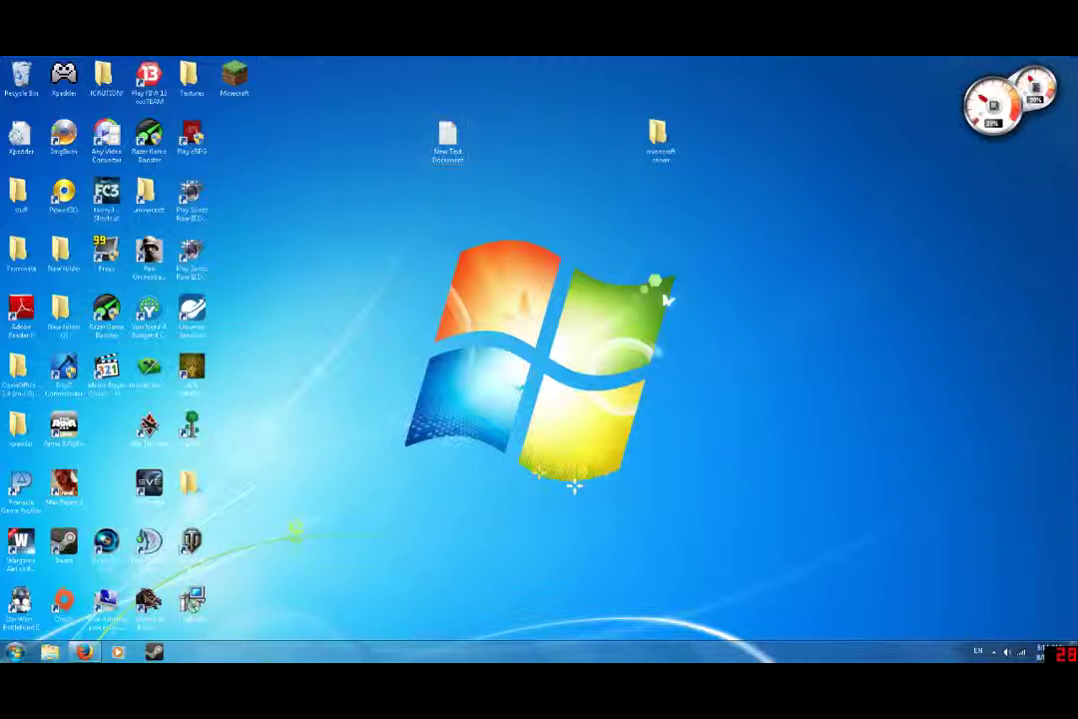
- Check the minecraft server folder, then return Firefox to the Minecraft Download page
left_click(661, 147)
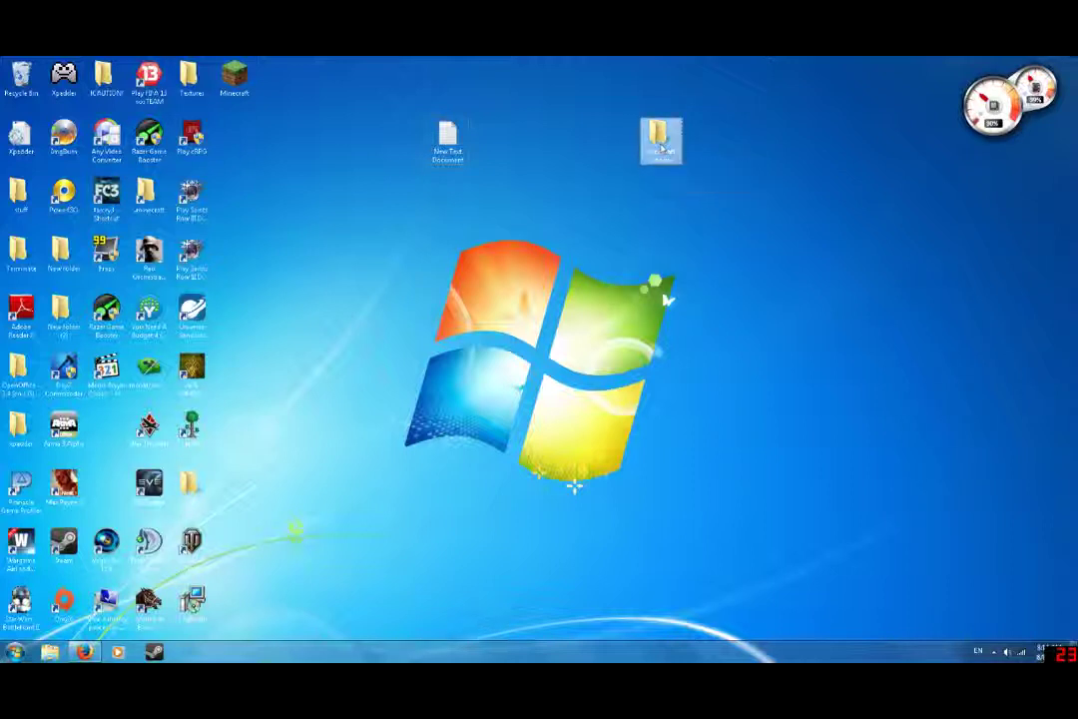
double_click(661, 148)
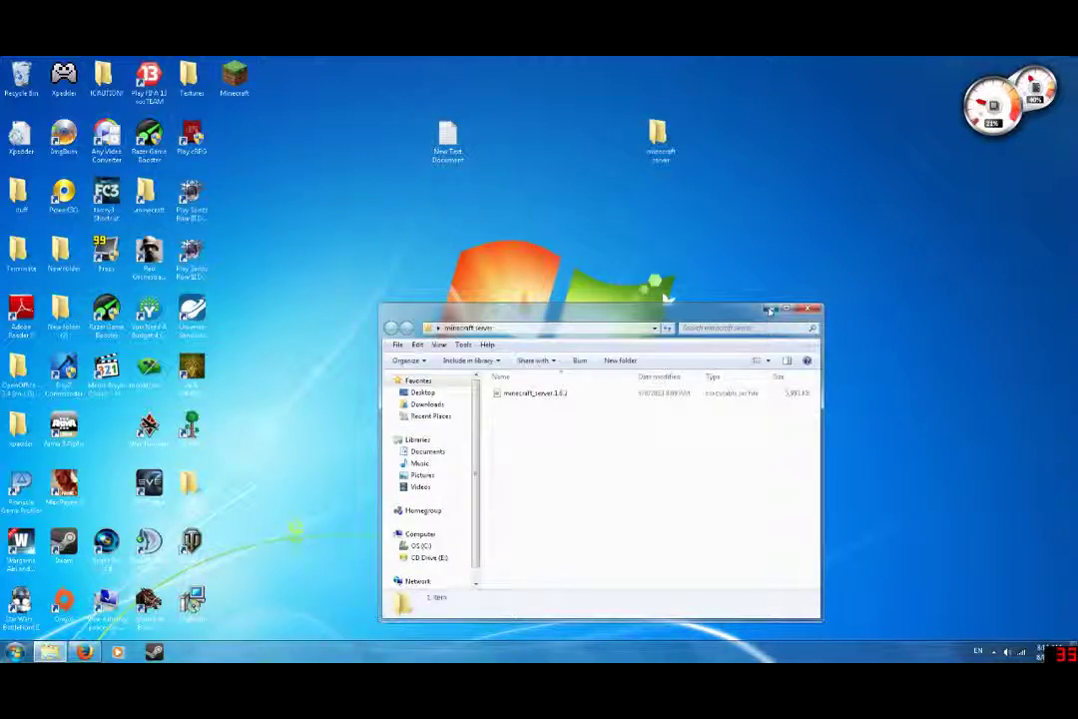
left_click(770, 311)
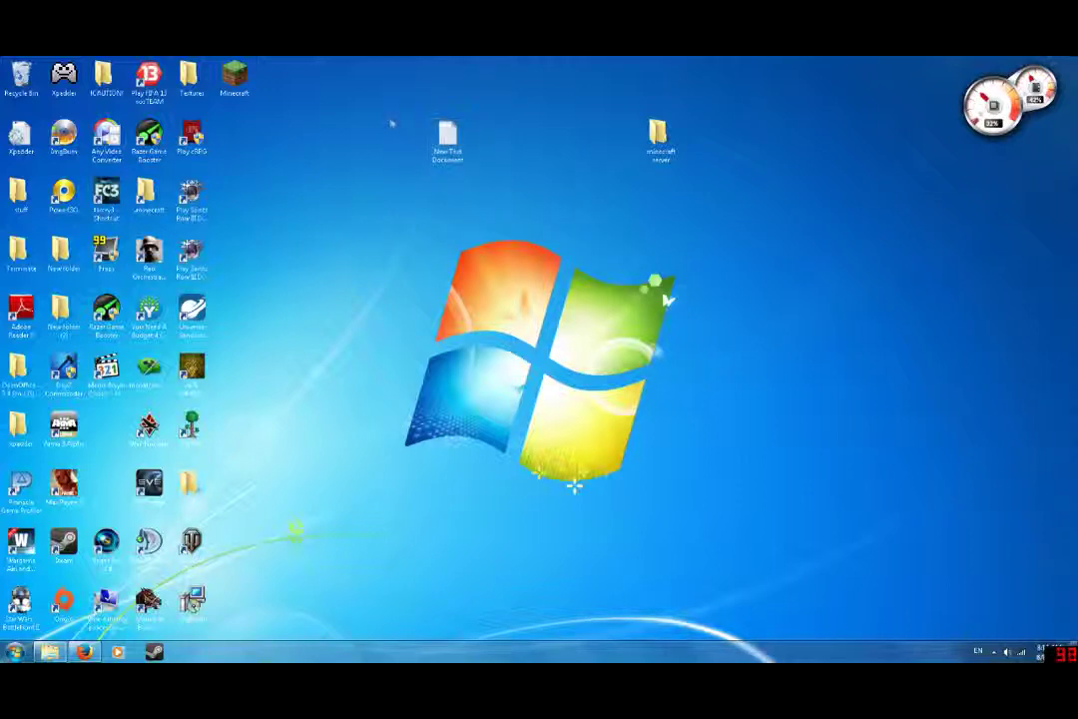
left_click(84, 651)
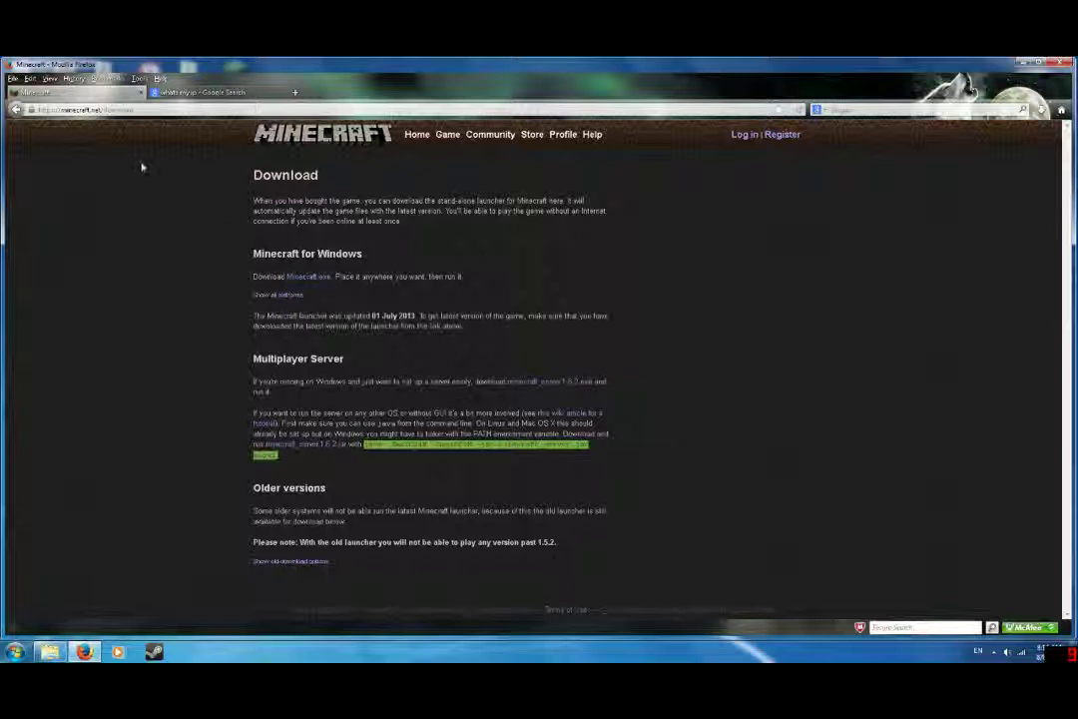
left_click(16, 109)
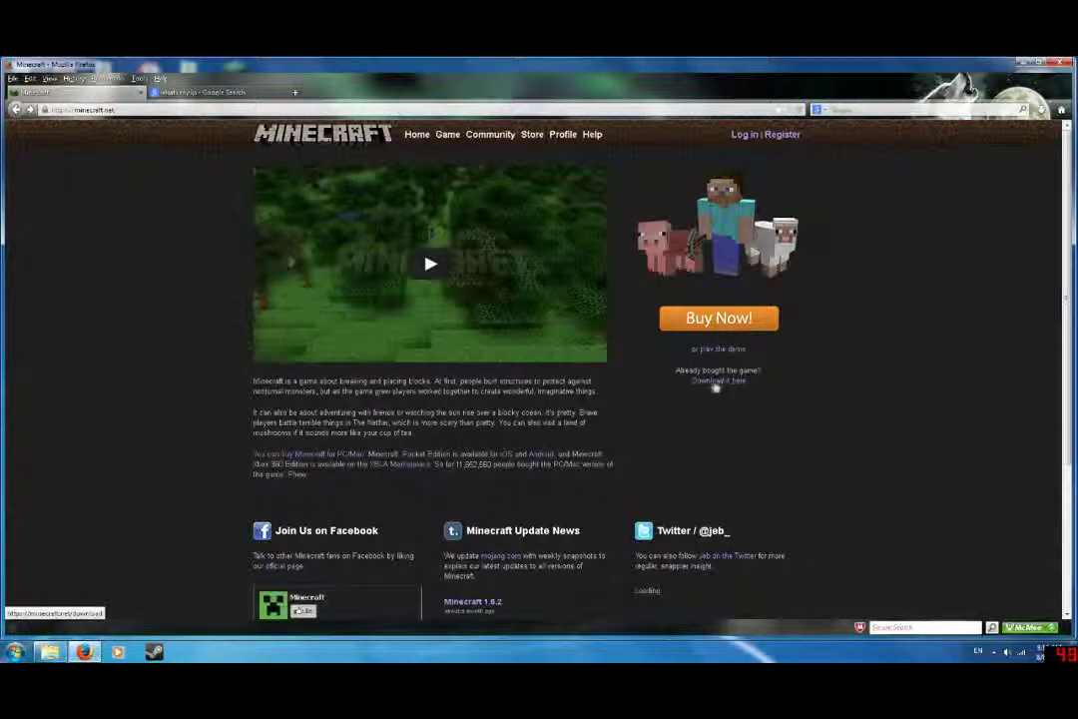
left_click(710, 384)
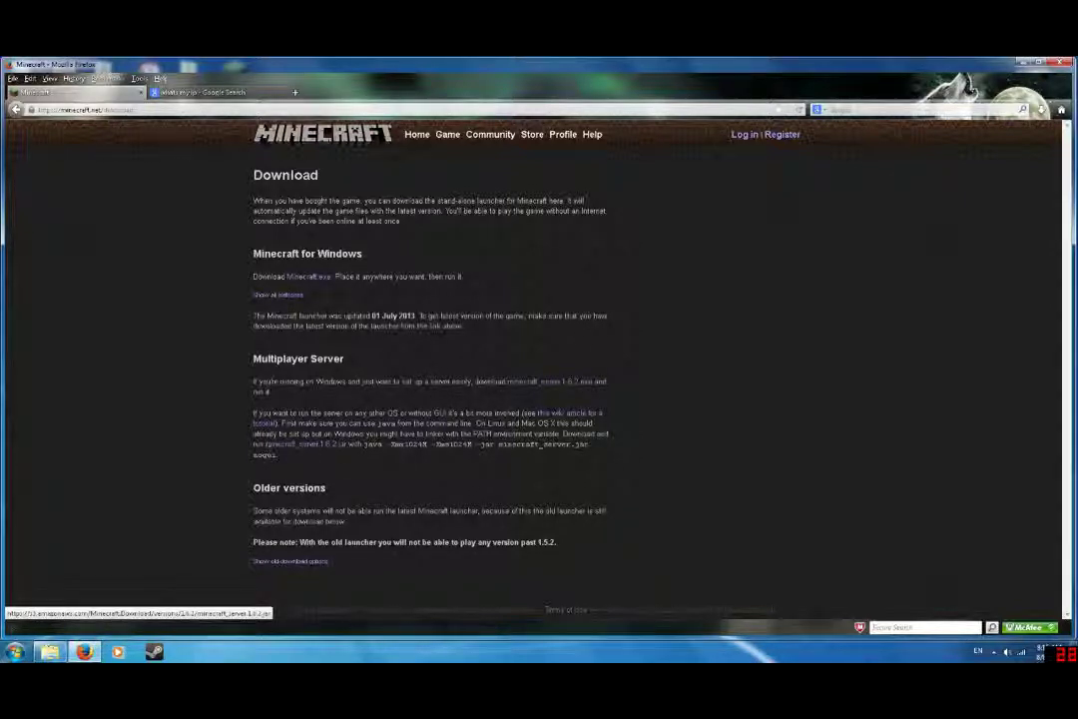
- Download minecraft_server.1.6.2.jar, select its java launch command, and return to the server folder
left_click_drag(266, 444, 348, 445)
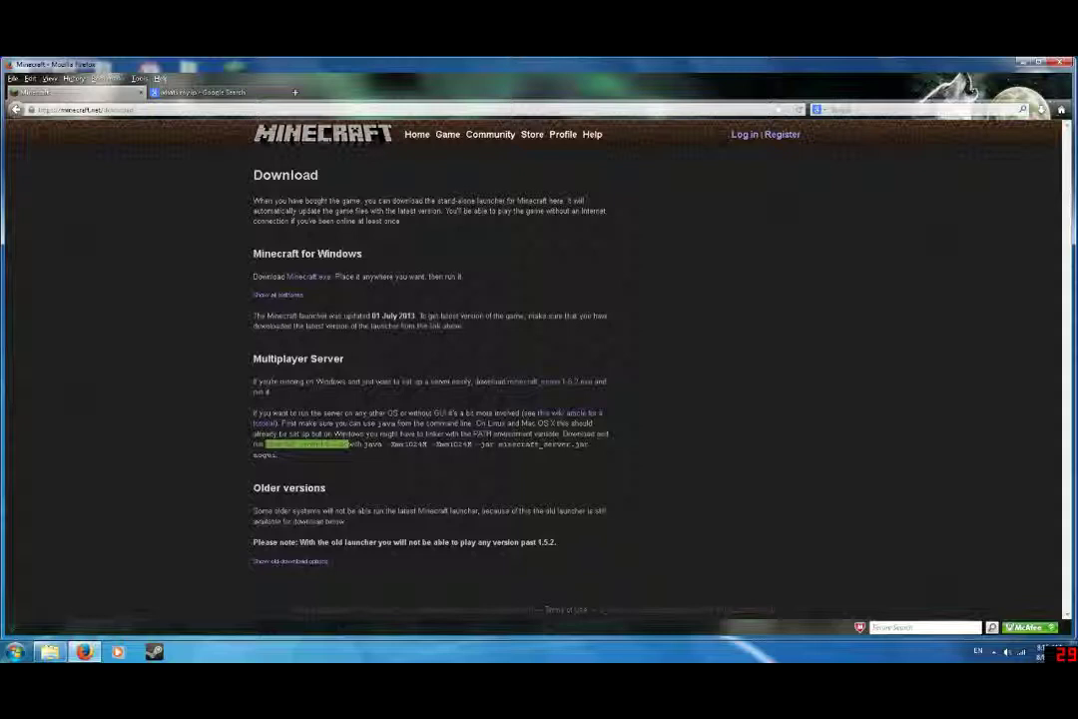
left_click(339, 463)
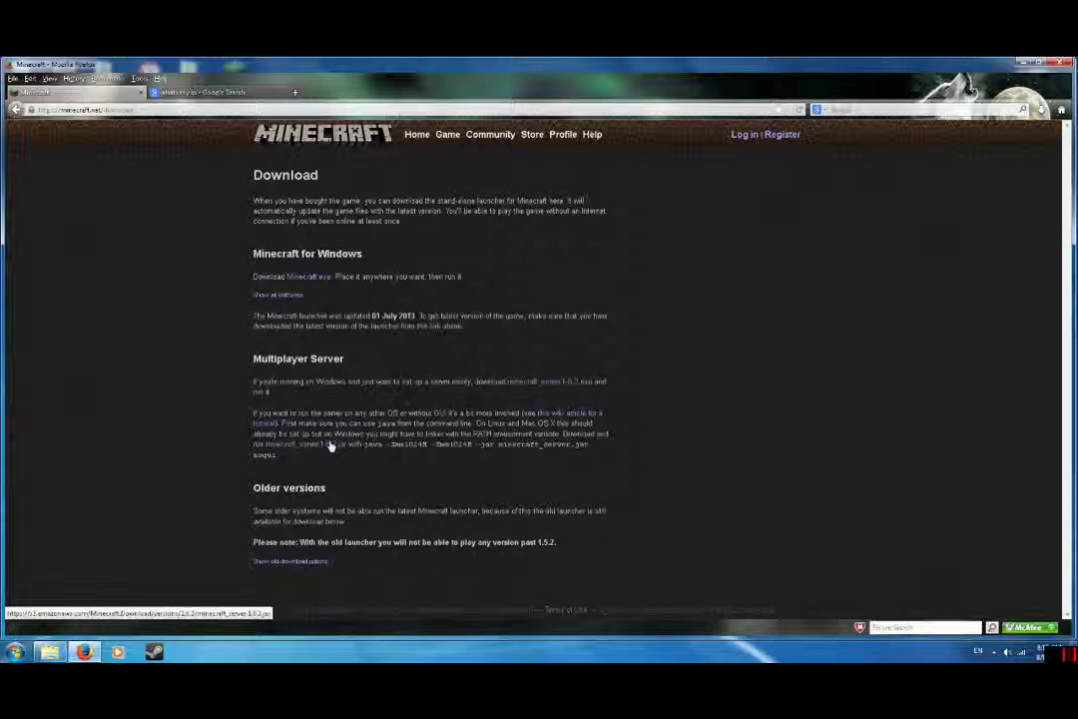
left_click(329, 446)
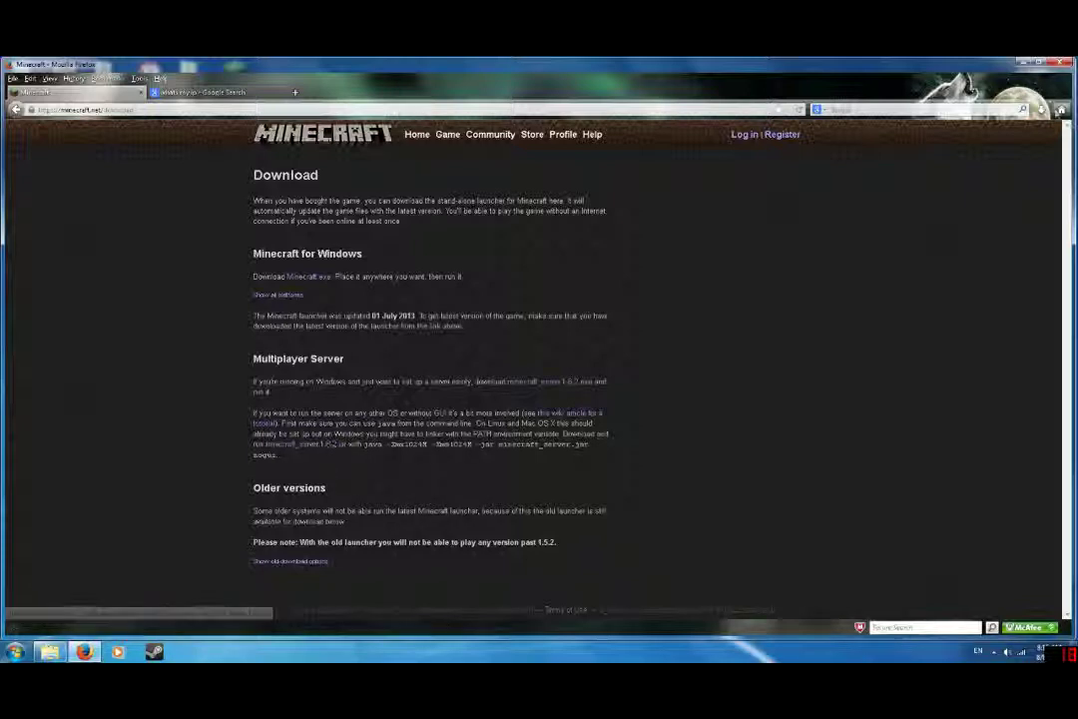
left_click(702, 251)
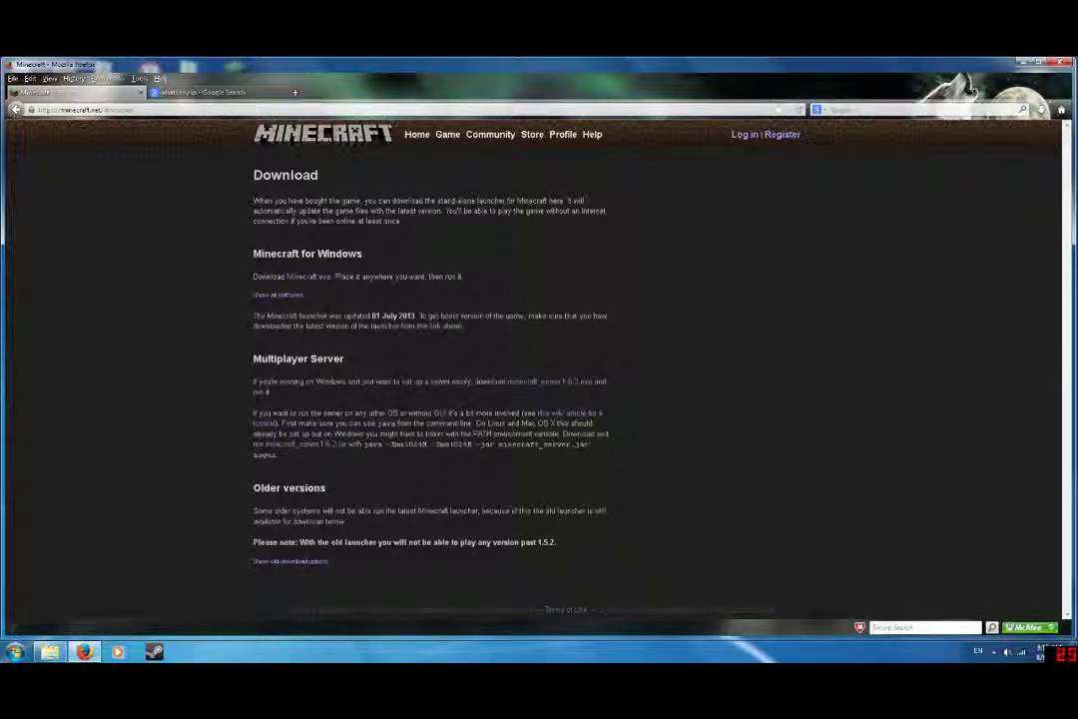
mouse_move(364, 443)
left_mouse_down()
mouse_move(328, 489)
mouse_move(278, 456)
left_mouse_up()
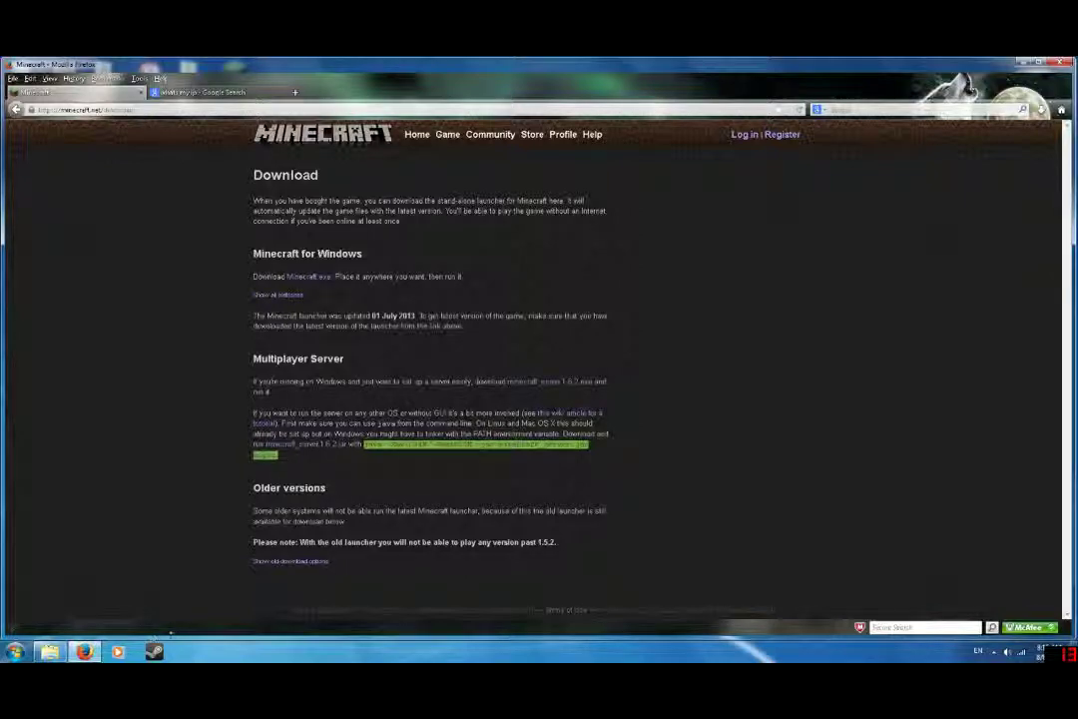
left_click(45, 654)
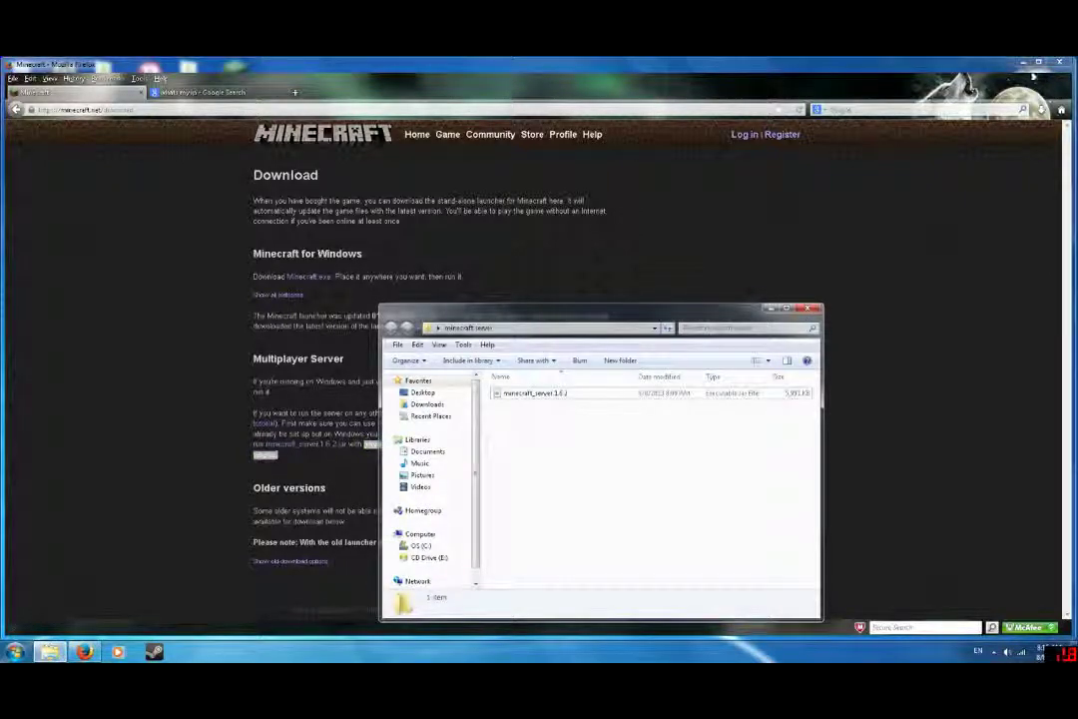
- Show the desktop and launch minecraft_server.1.6.2.jar so the server generates its world
key("super+Home")
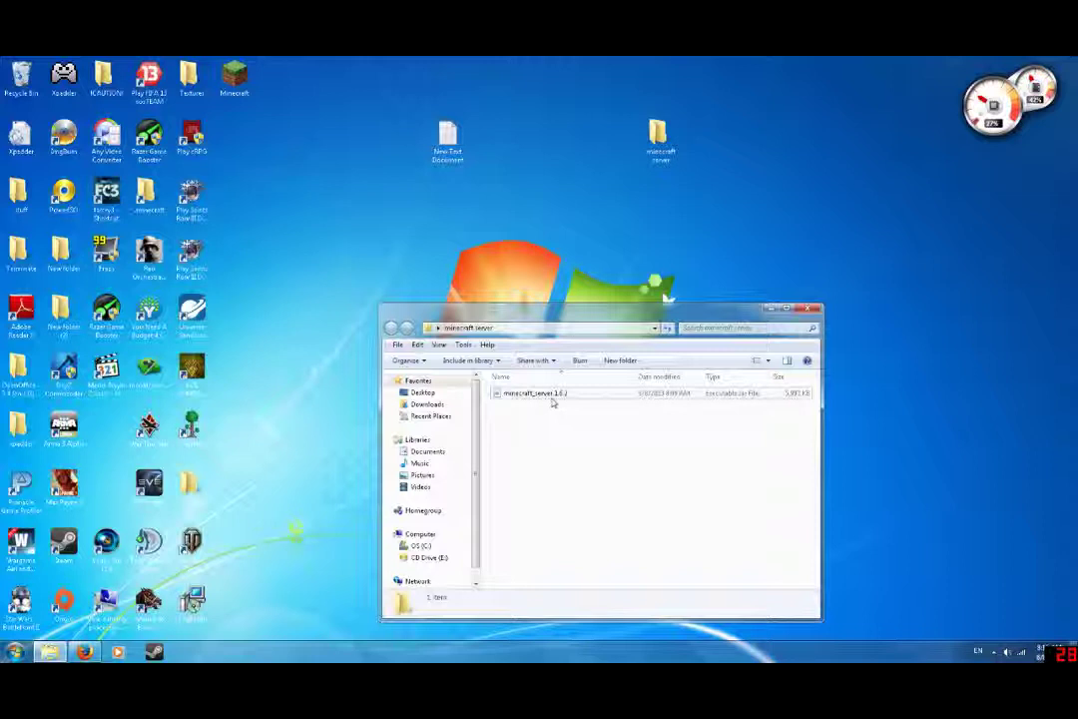
double_click(553, 400)
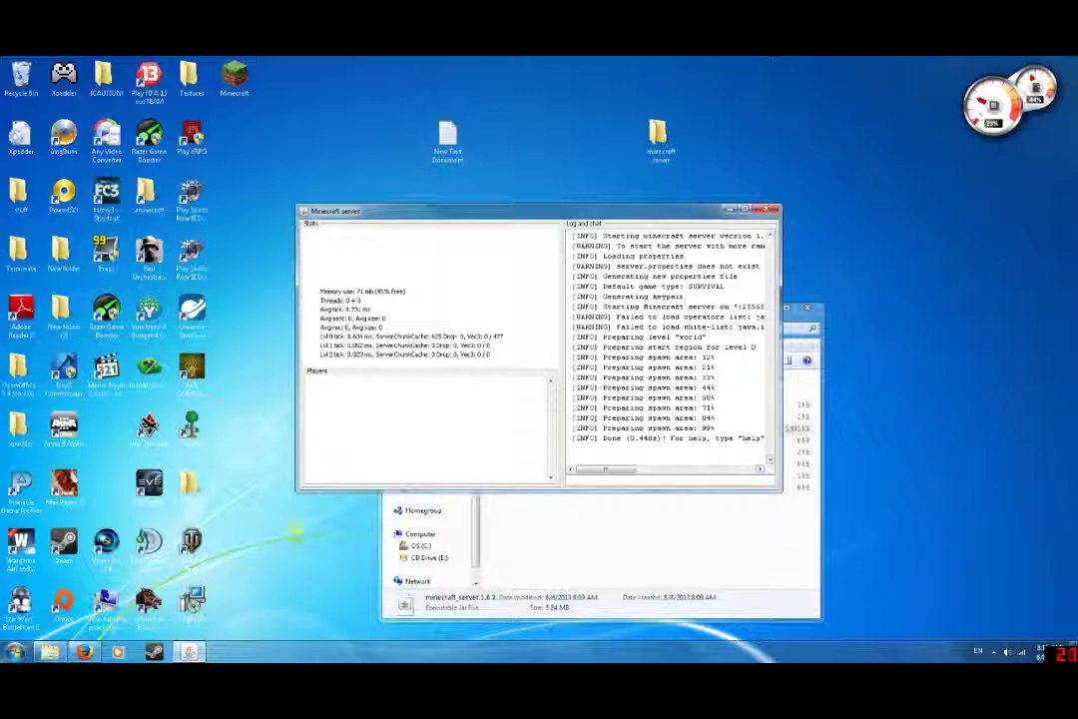
- Stop the server with the stop command and select the generated files in the folder
type("stop")
key("Return")
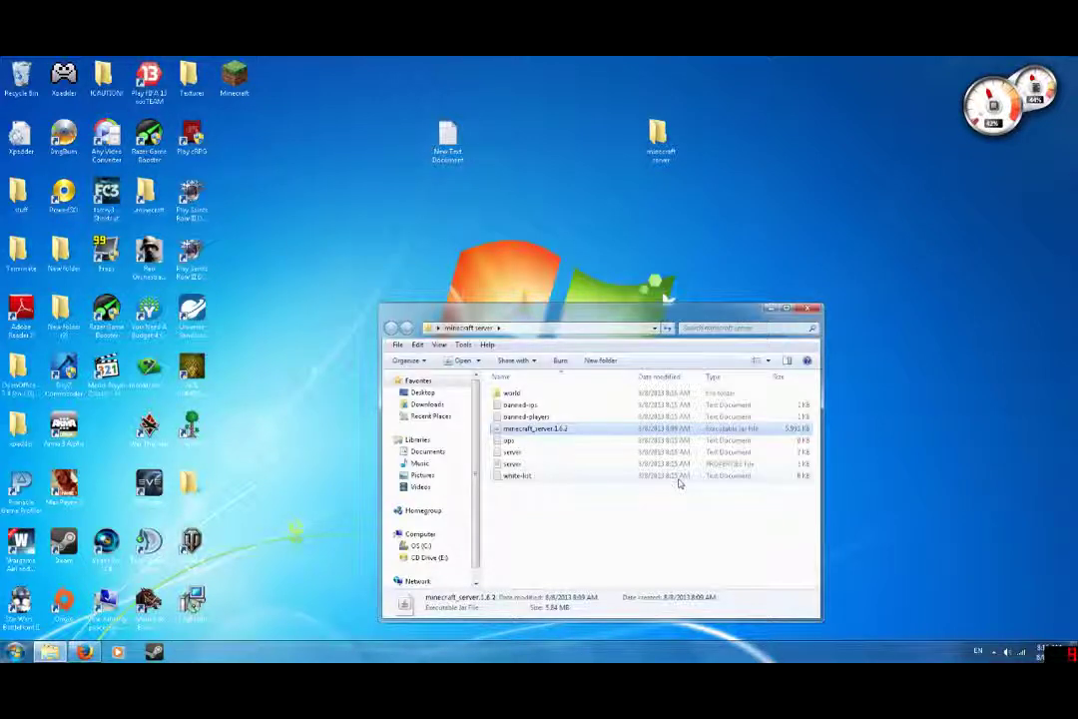
left_click_drag(579, 501, 562, 510)
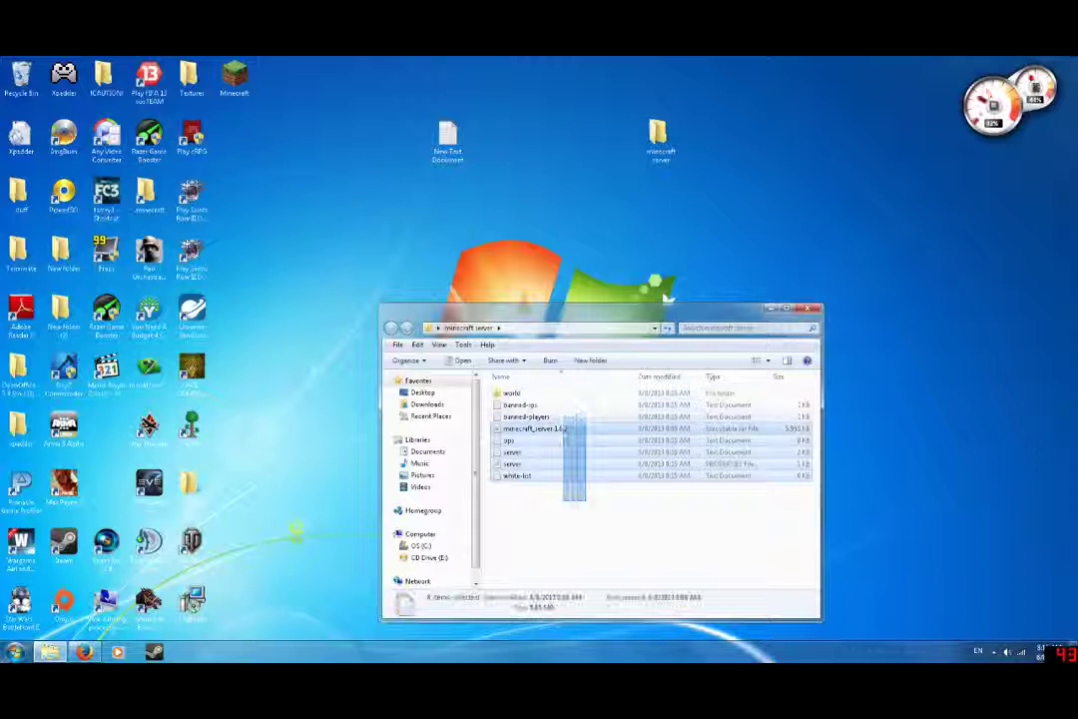
- Paste the java launch command into a text document and save it as run.bat in the minecraft server folder
double_click(446, 141)
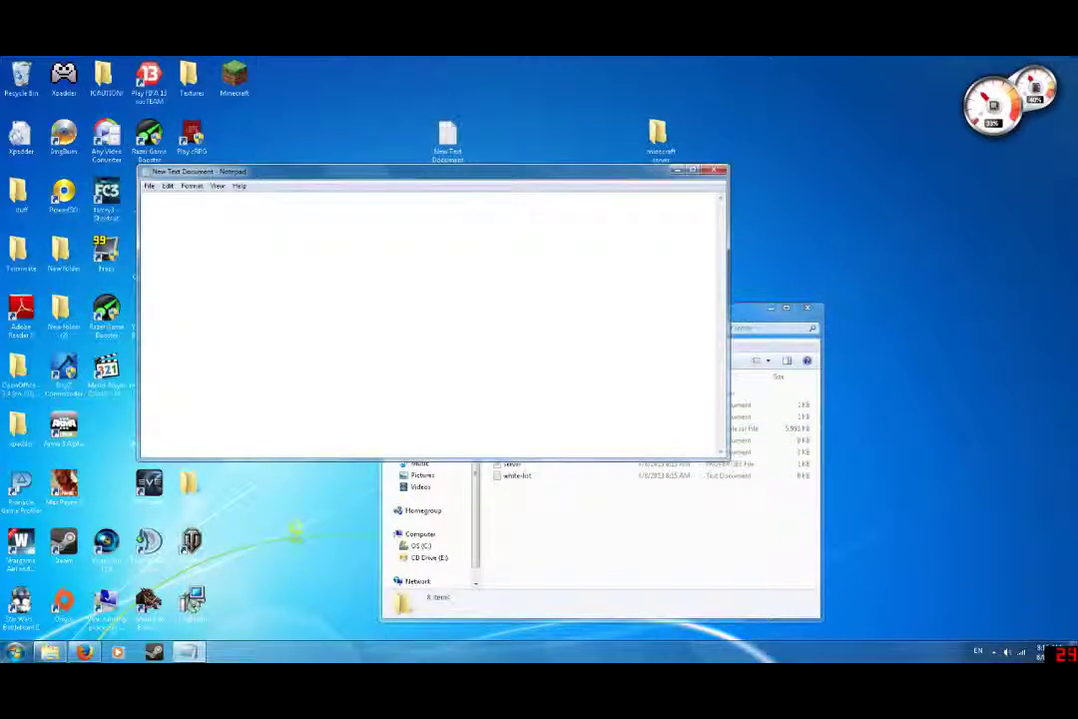
type("java -Xmx1024M -Xms1024M -jar minecraft_server.jar nogui.")
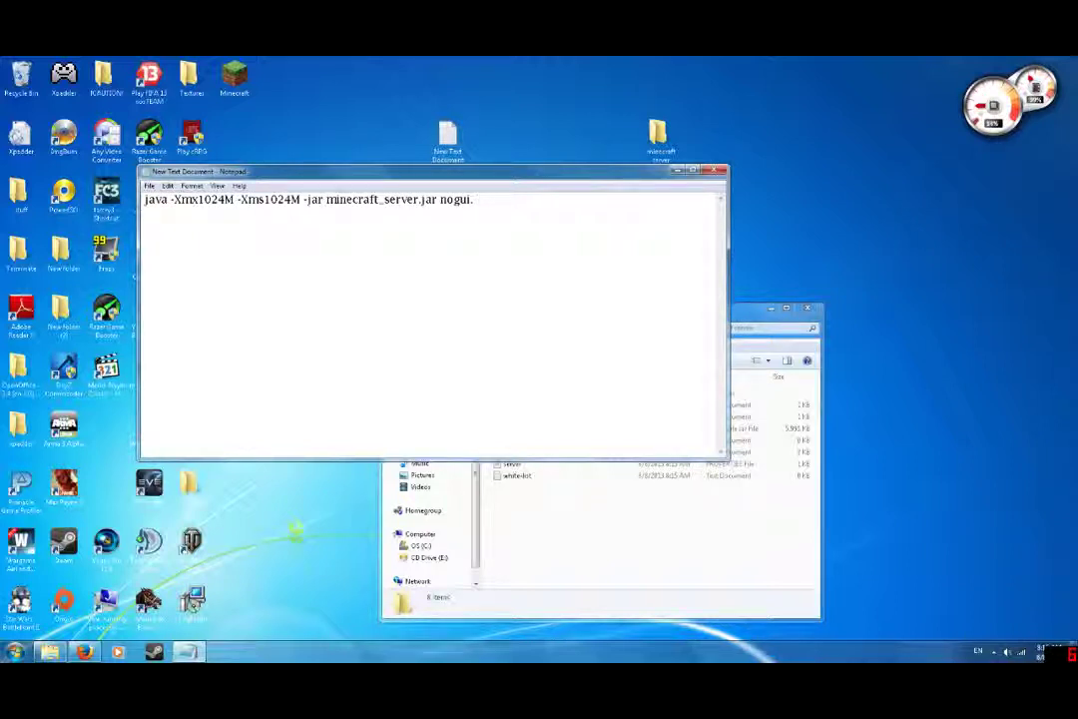
left_click(149, 187)
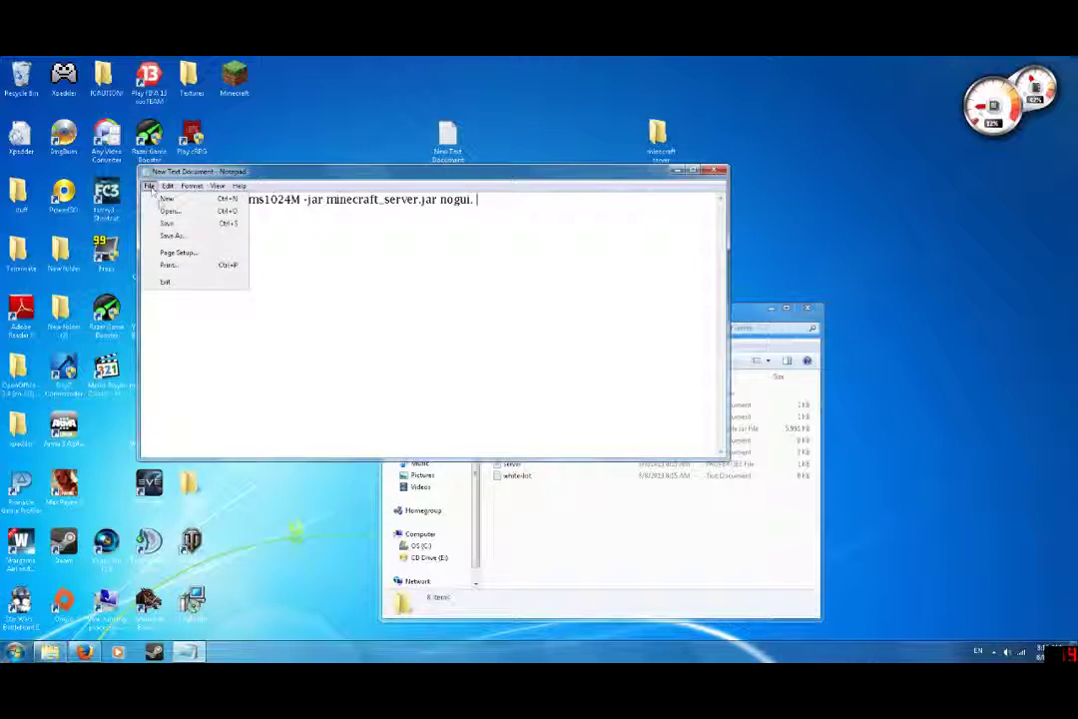
left_click(172, 236)
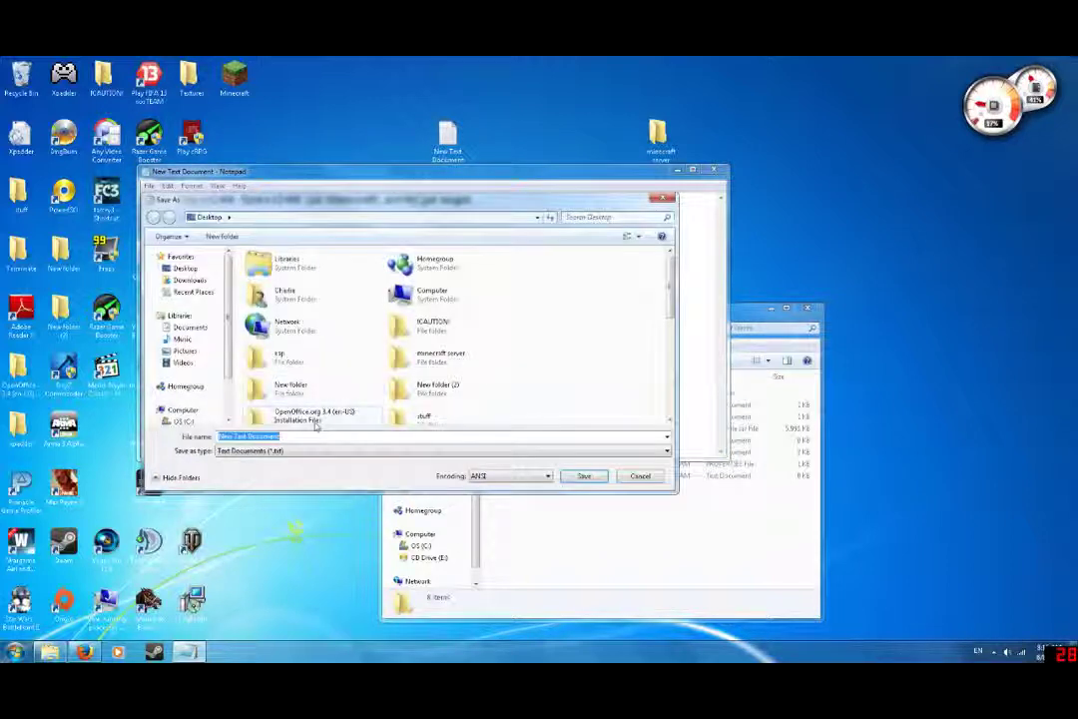
type("run.bat")
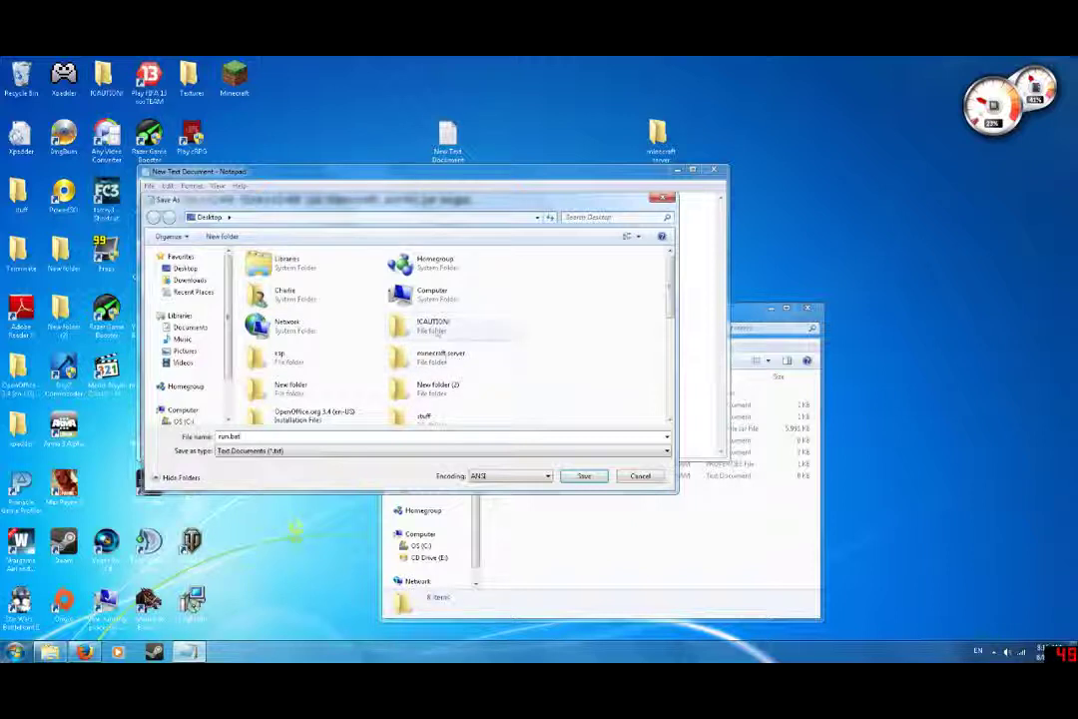
left_click(461, 359)
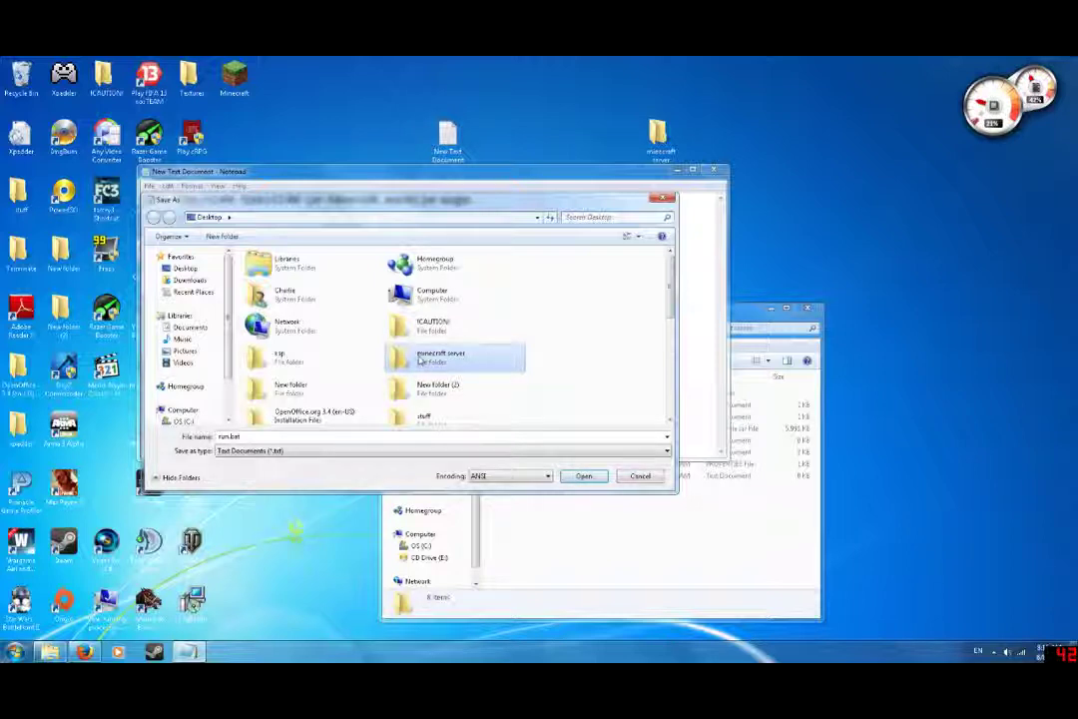
double_click(419, 360)
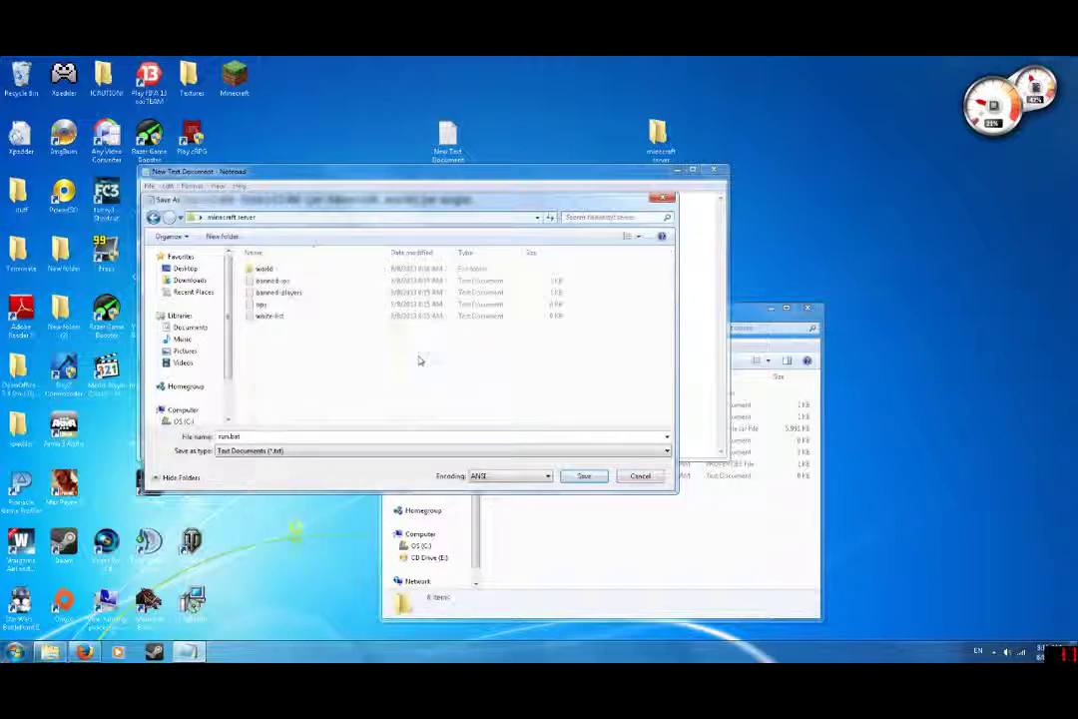
left_click(584, 475)
left_click(721, 174)
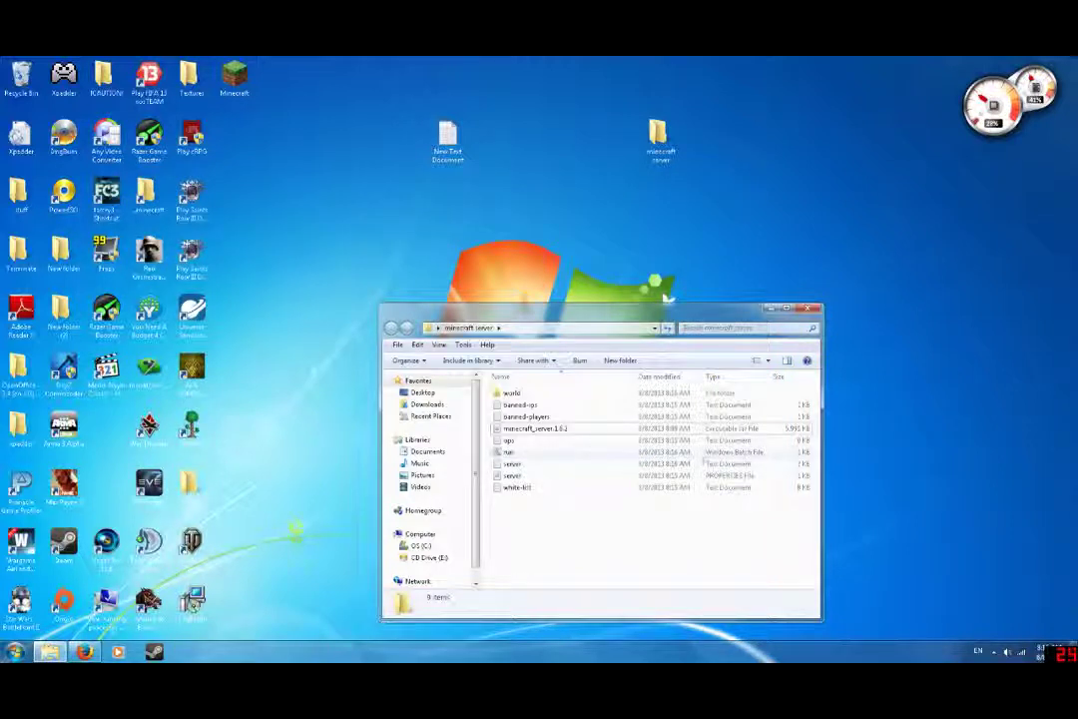
- Relaunch the server via run.bat and the 1.6.2 jar, then shut it down with stop
left_click(518, 452)
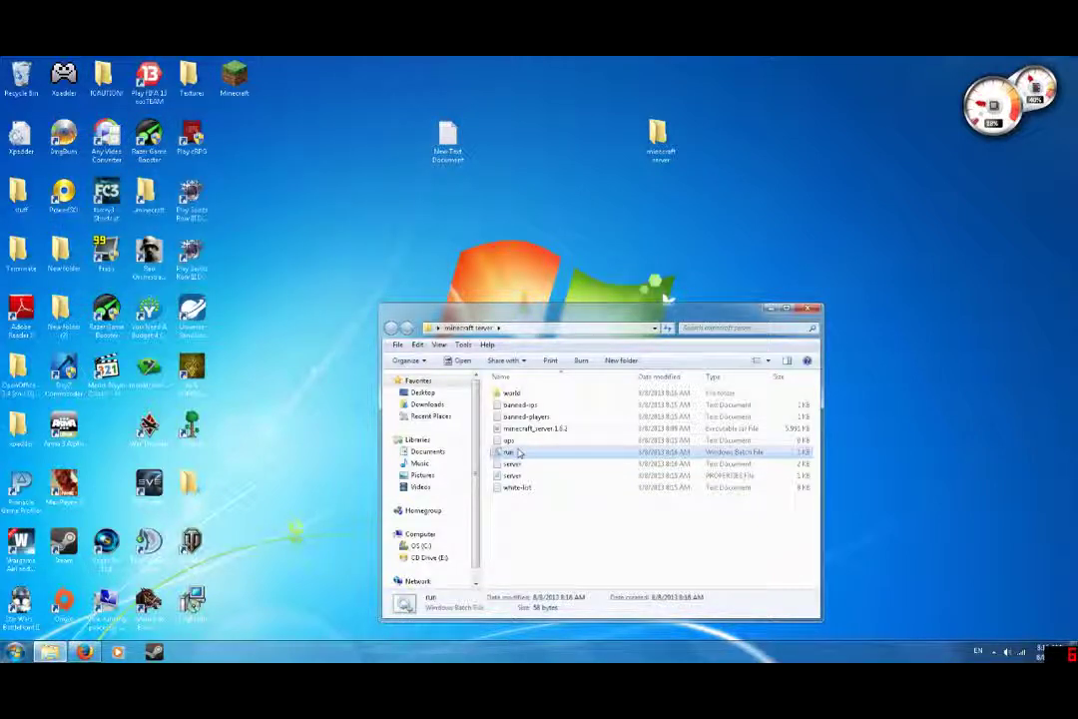
double_click(518, 452)
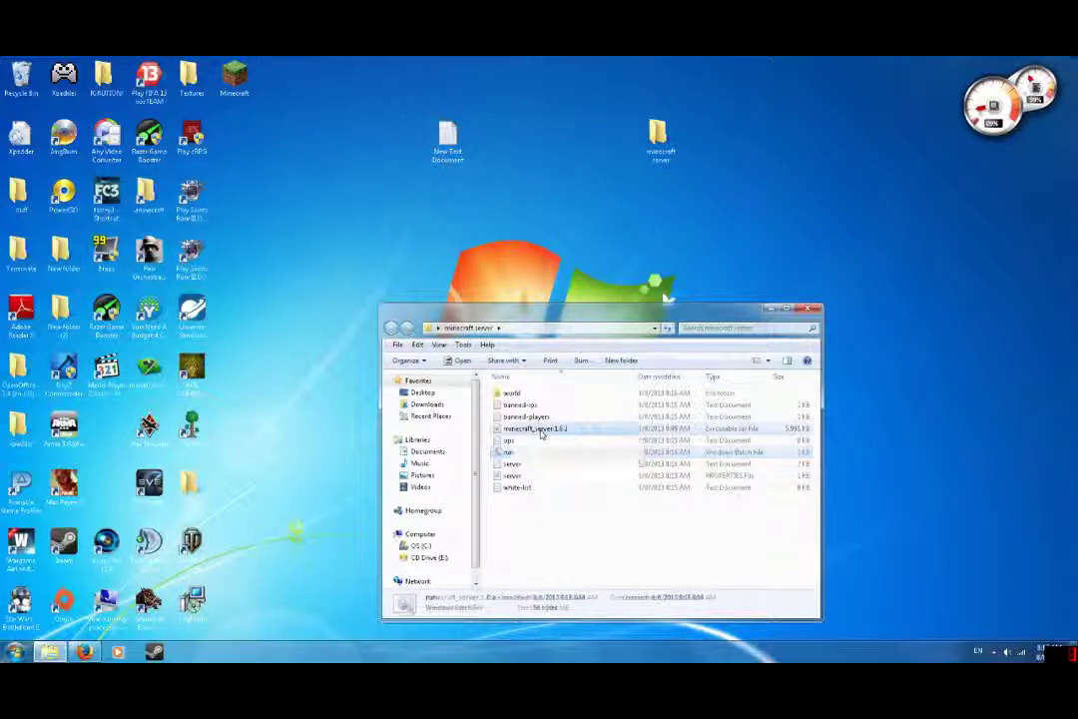
double_click(541, 429)
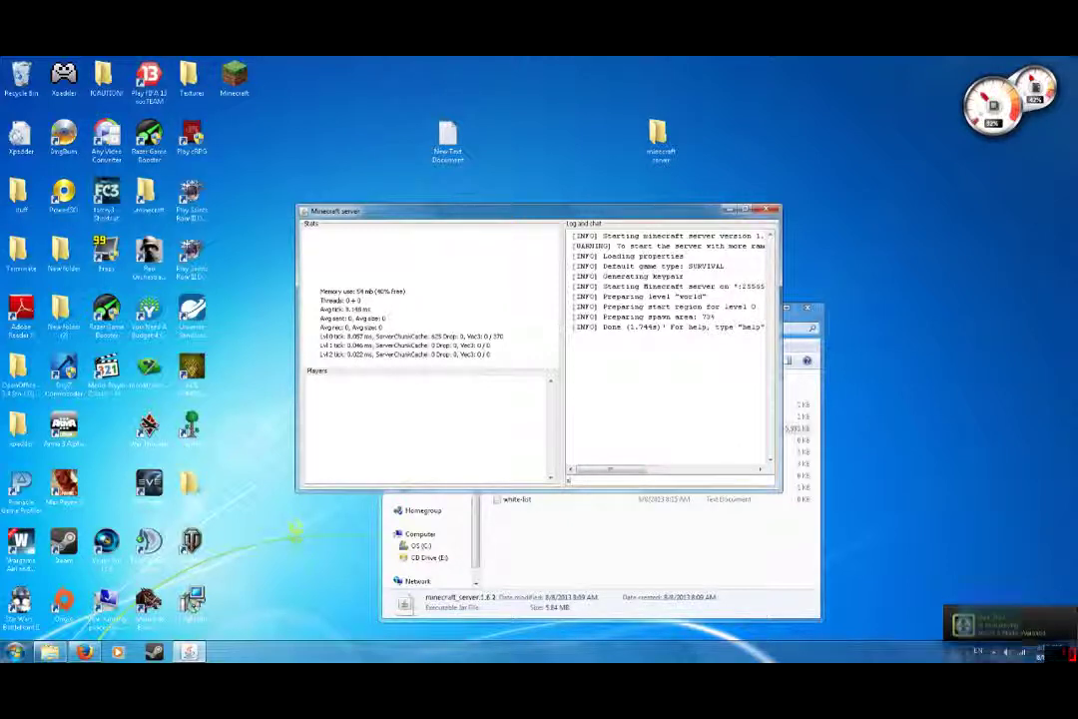
type("stop")
key("Return")
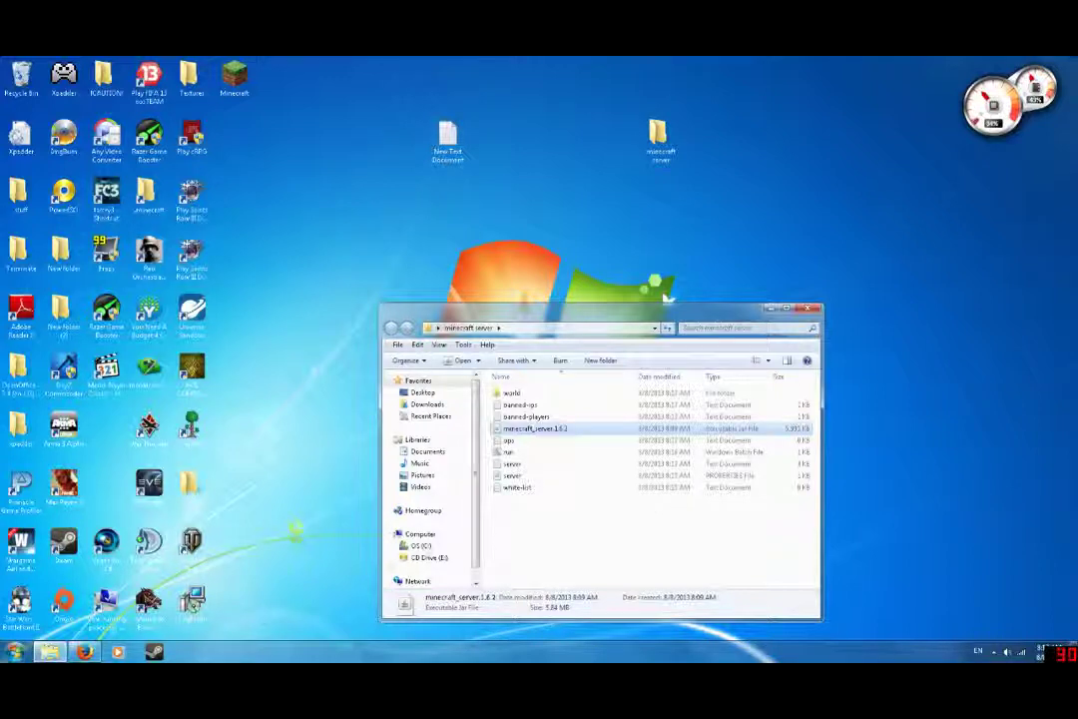
- Open server.properties in Notepad, move it right, and search the Start menu for cmd
double_click(519, 476)
left_click_drag(429, 171, 677, 161)
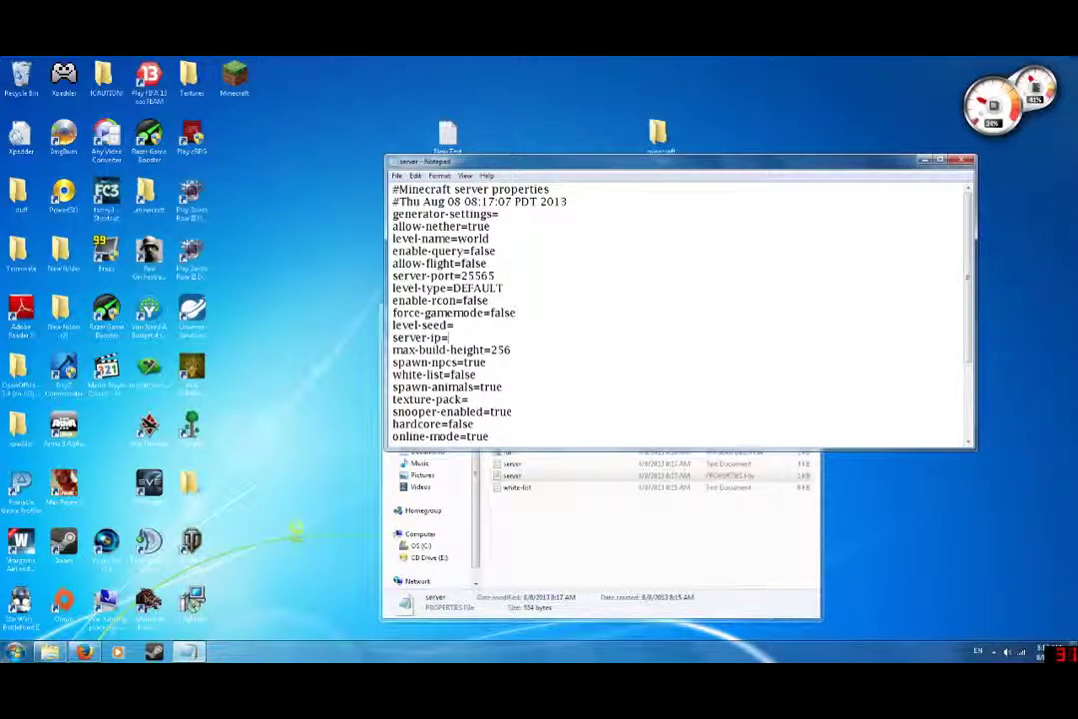
left_click(14, 651)
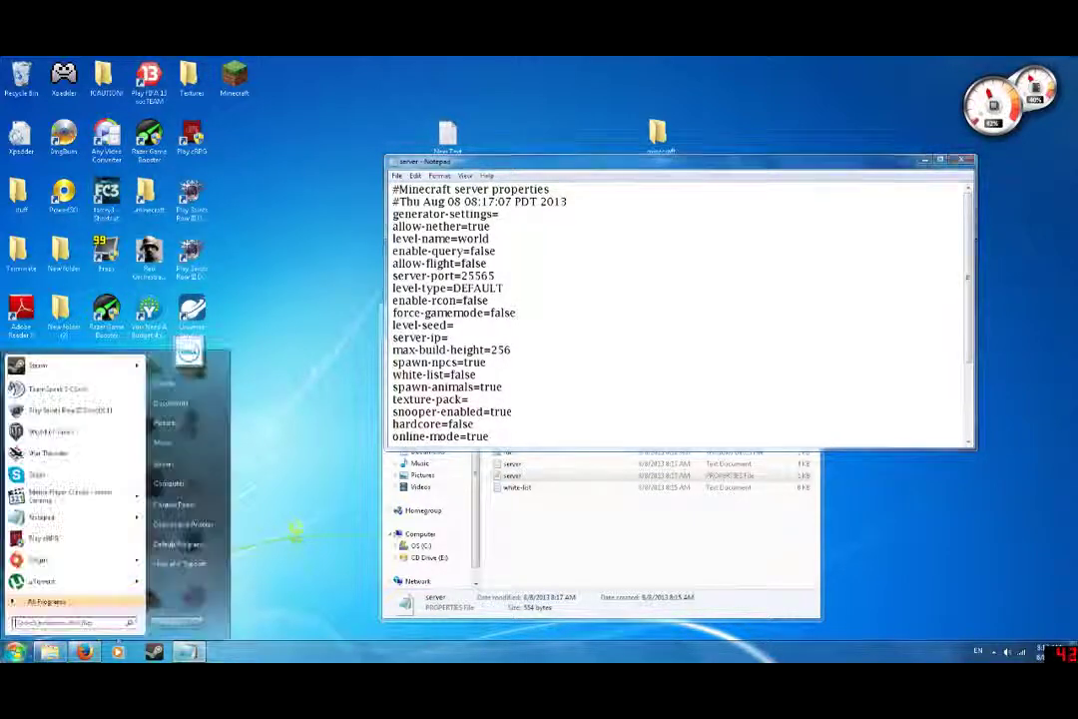
type("cmd")
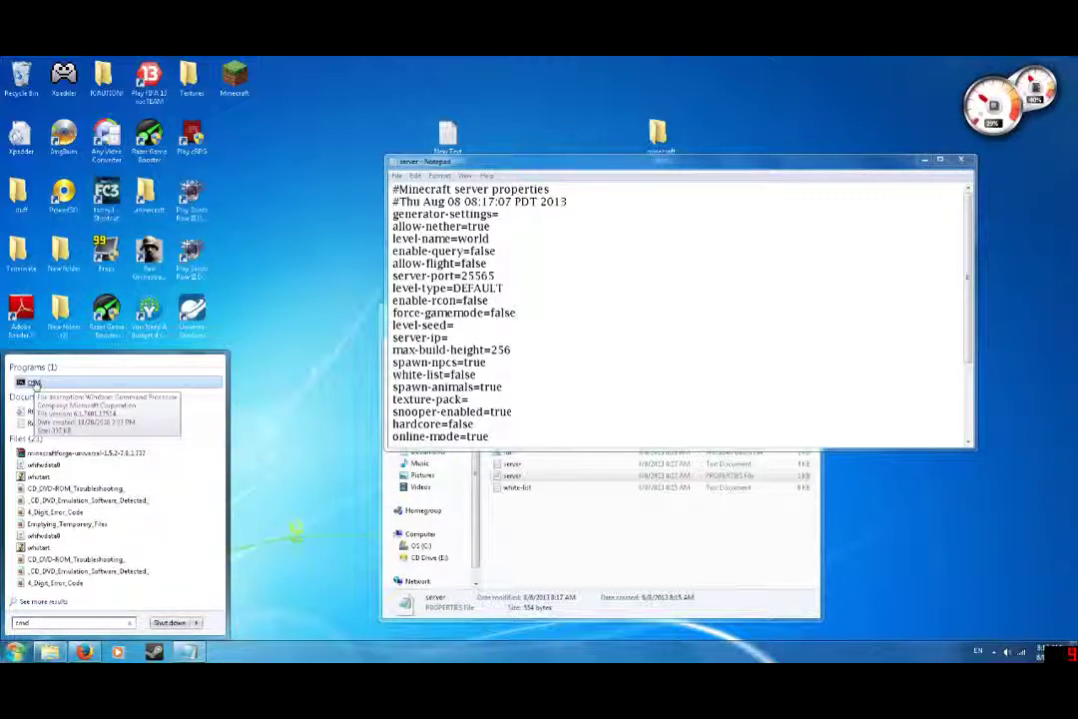
- Launch Command Prompt and arrange it beside the server.properties Notepad window
left_click(33, 382)
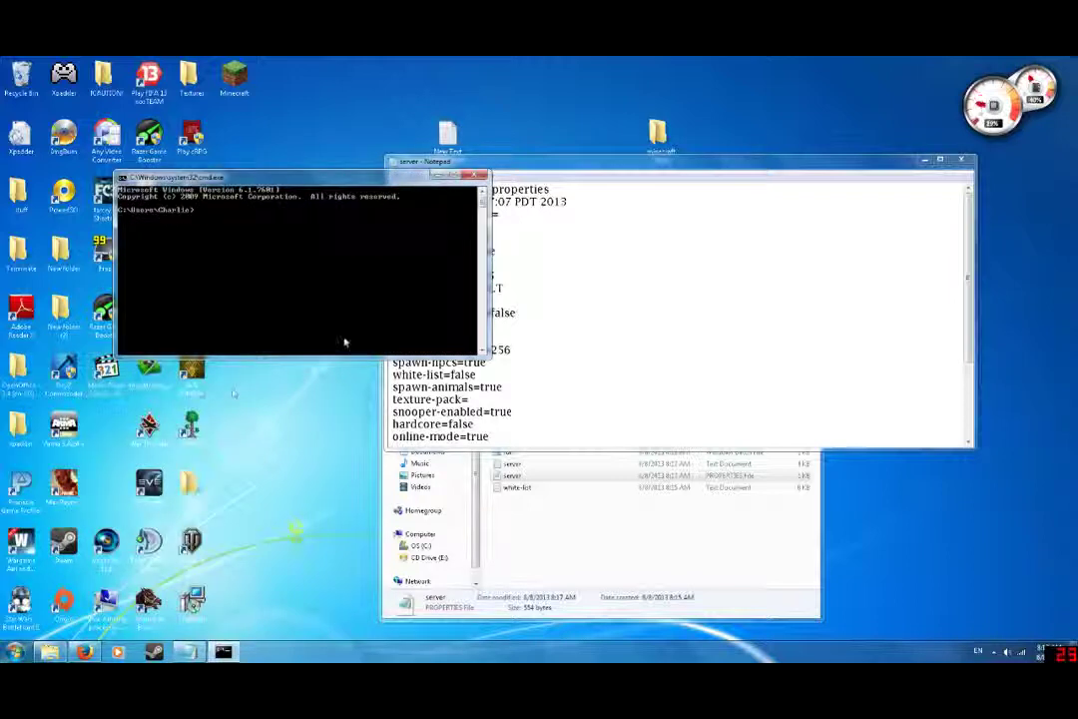
mouse_move(319, 180)
left_mouse_down()
mouse_move(219, 217)
mouse_move(205, 240)
left_mouse_up()
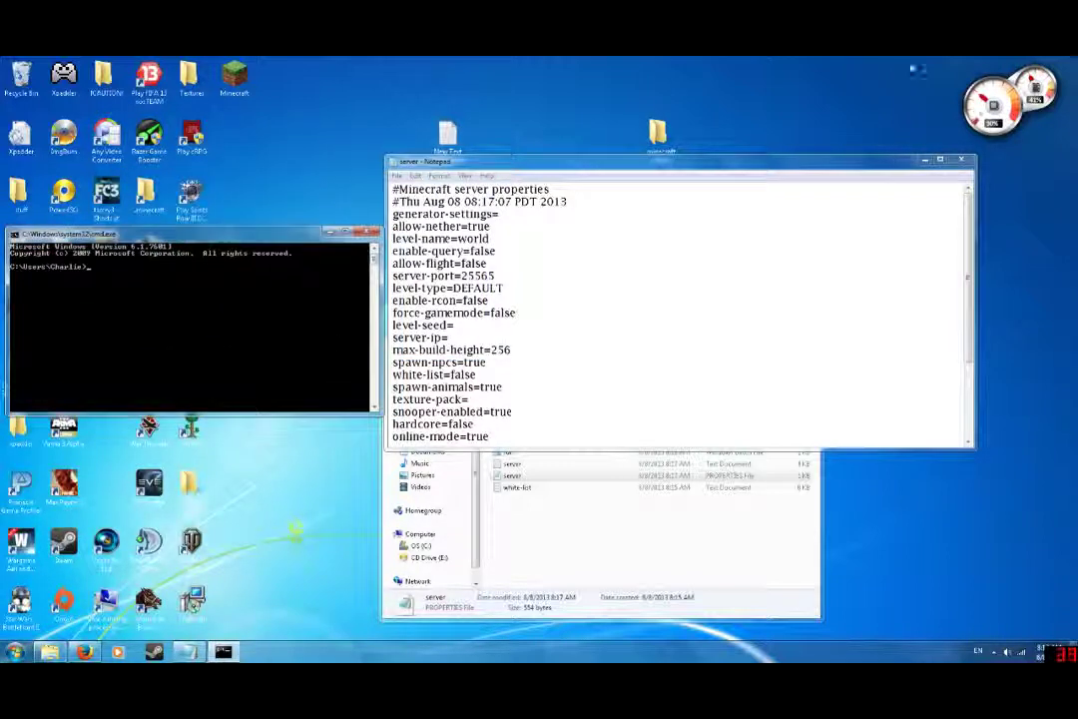
left_click(726, 163)
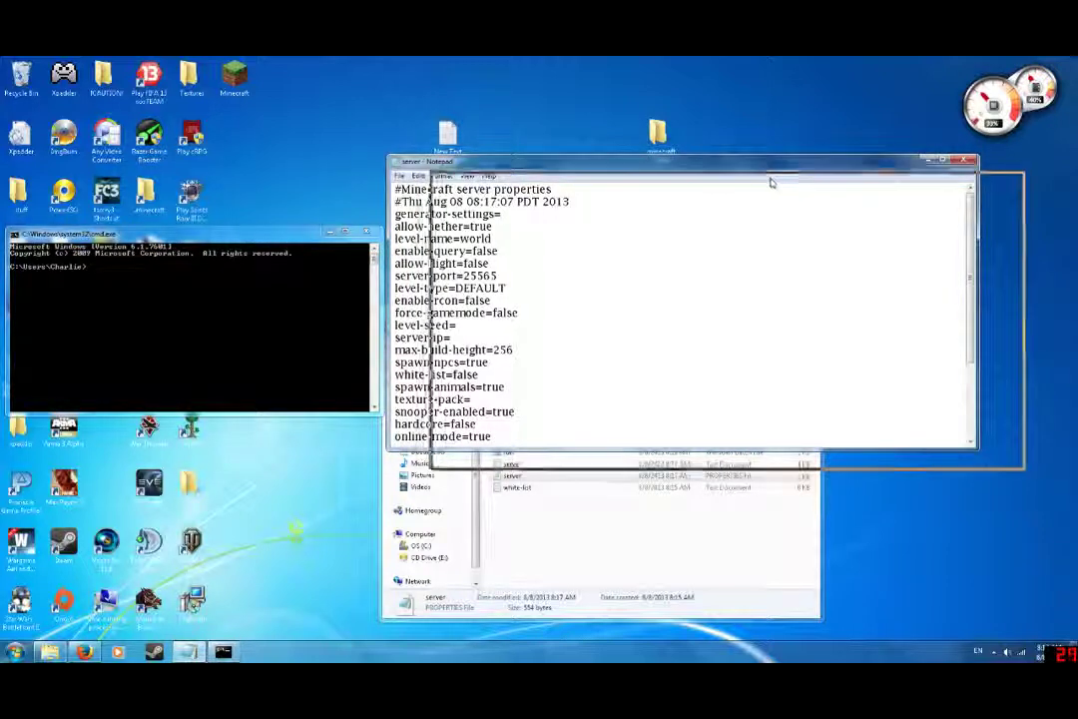
left_click_drag(726, 163, 777, 192)
left_click(175, 270)
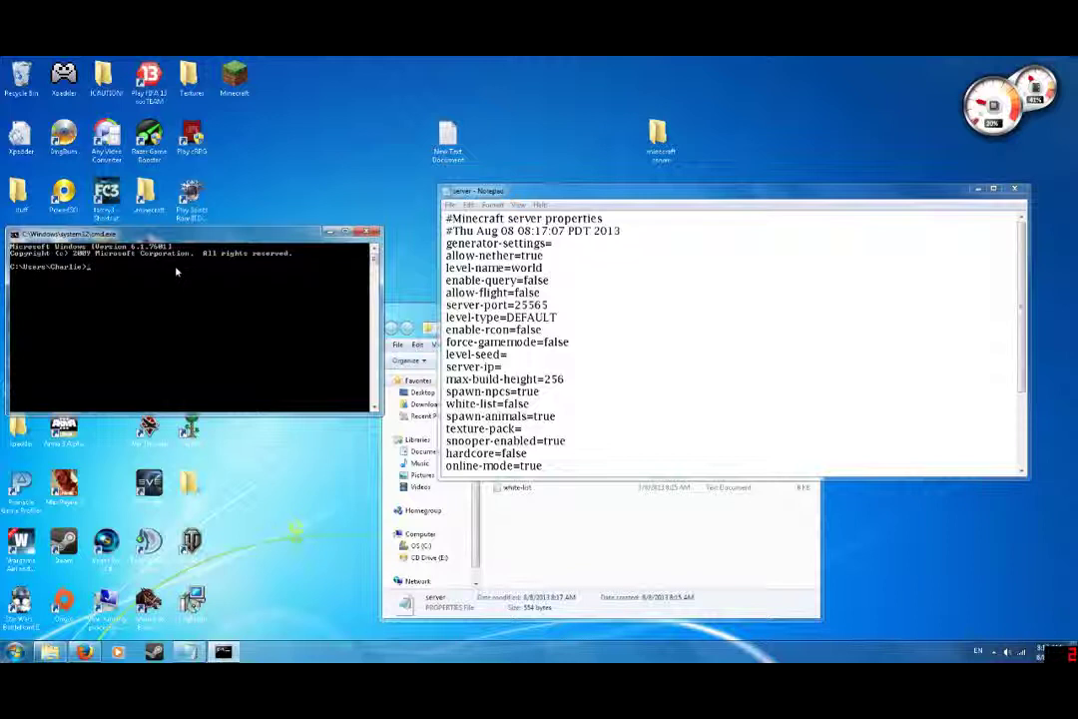
- Type ipconfig in the console, minimize it, and leave server-ip empty in server.properties
type("ipconfig")
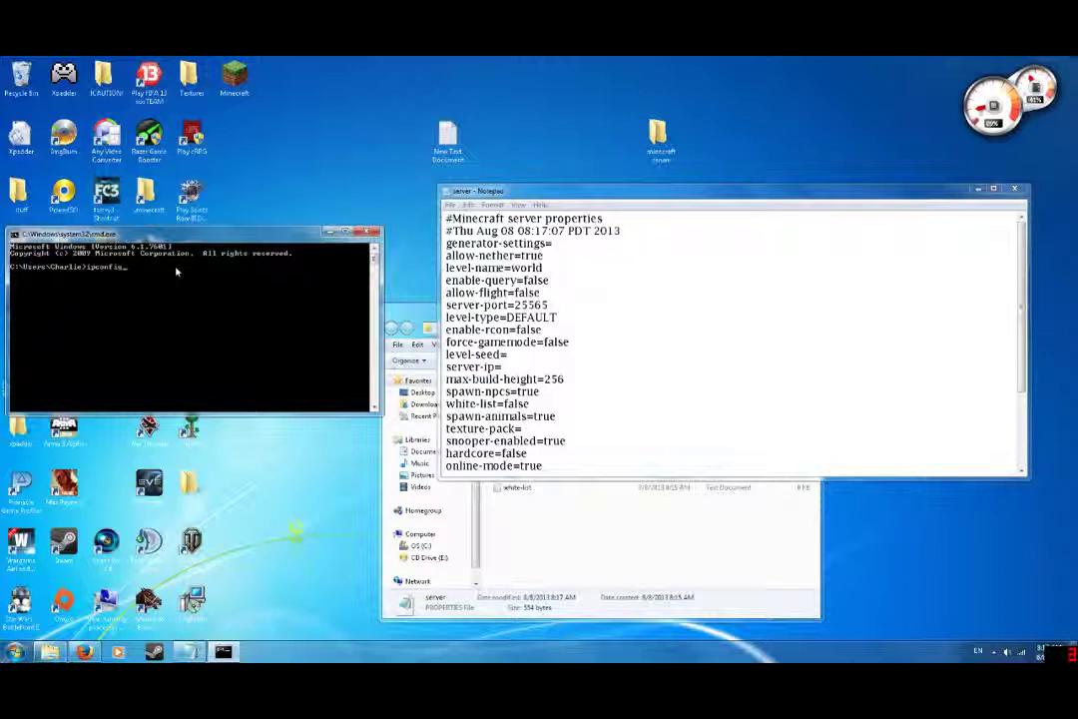
left_click(331, 234)
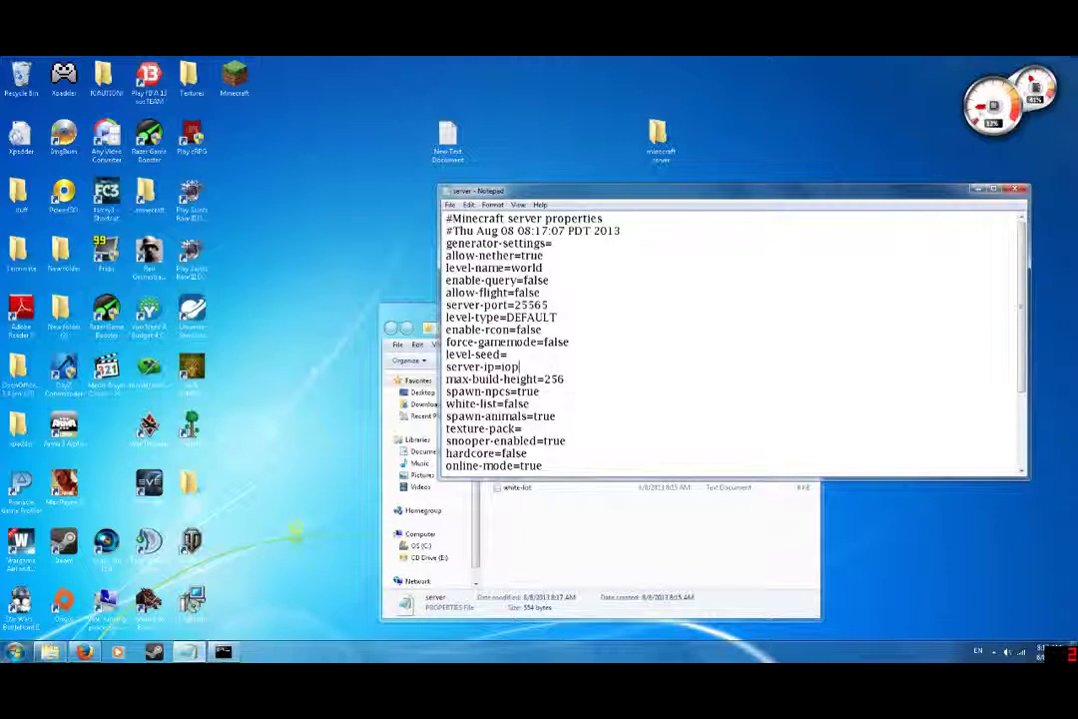
type("ip")
type("v4")
key("BackSpace")
key("BackSpace")
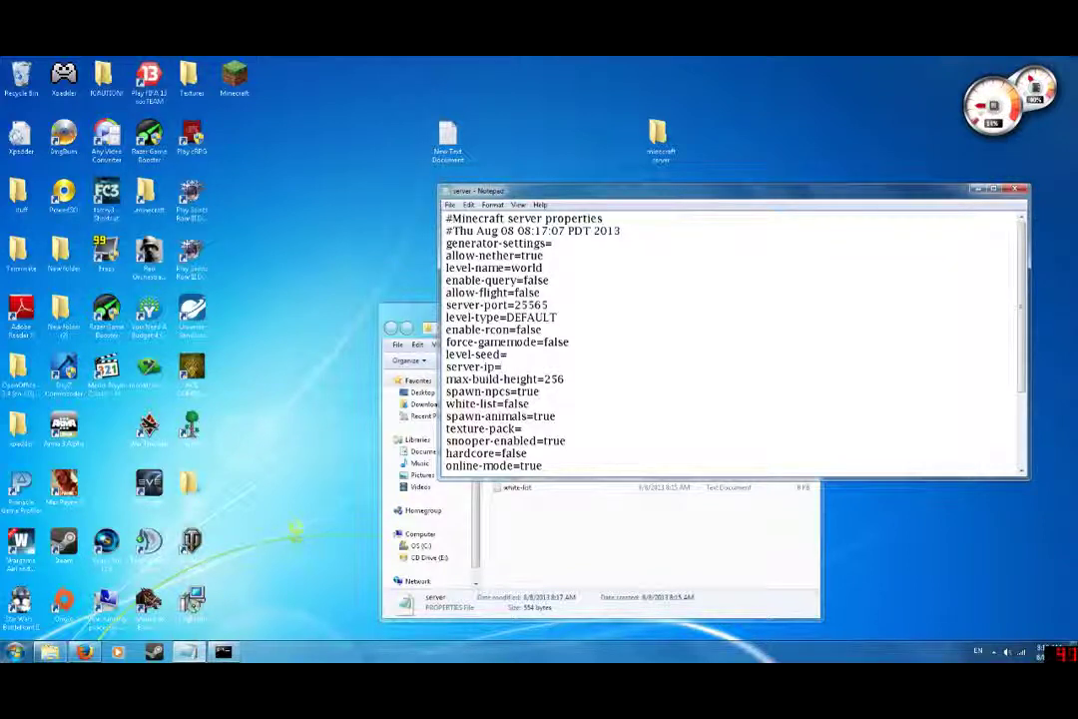
- Review server.properties, checking empty server-ip and generator-settings, the server port and enable-rcon
scroll(734, 340, "down", 1)
scroll(734, 339, "down", 1)
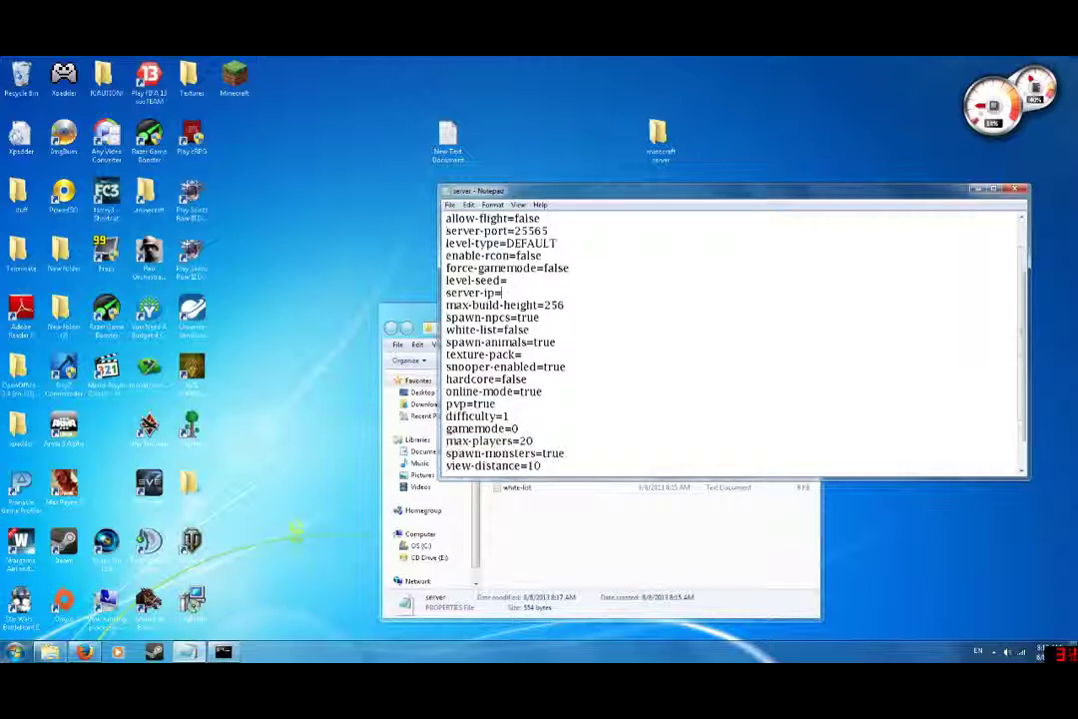
scroll(734, 340, "down", 1)
scroll(734, 339, "up", 3)
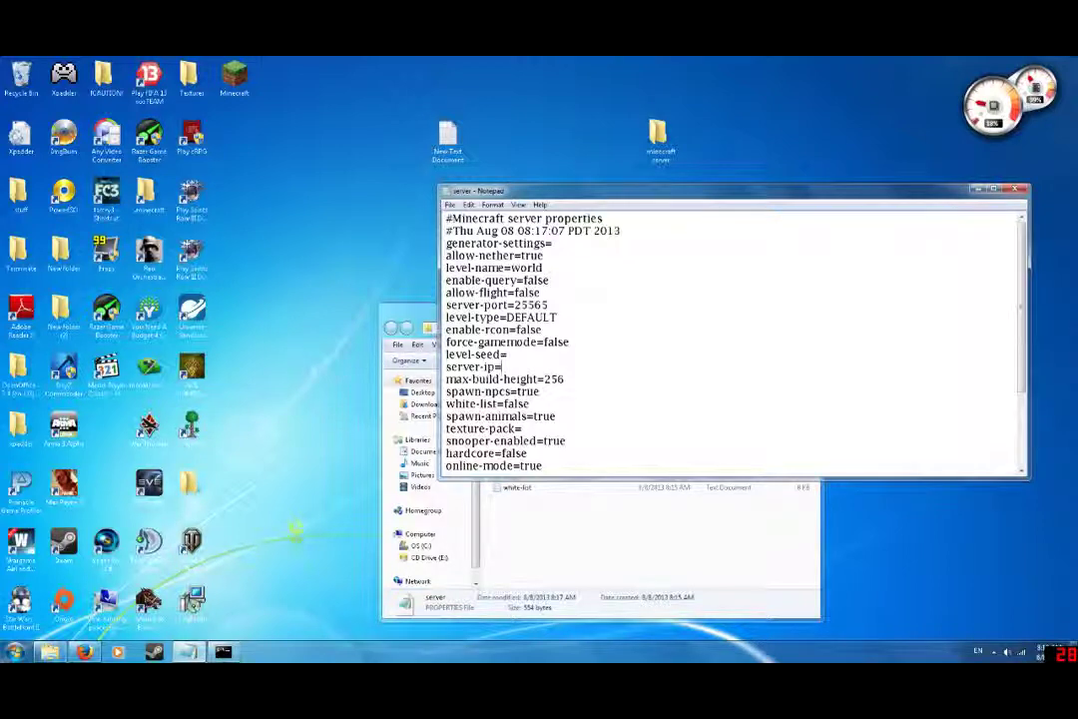
scroll(734, 339, "down", 1)
scroll(734, 340, "down", 1)
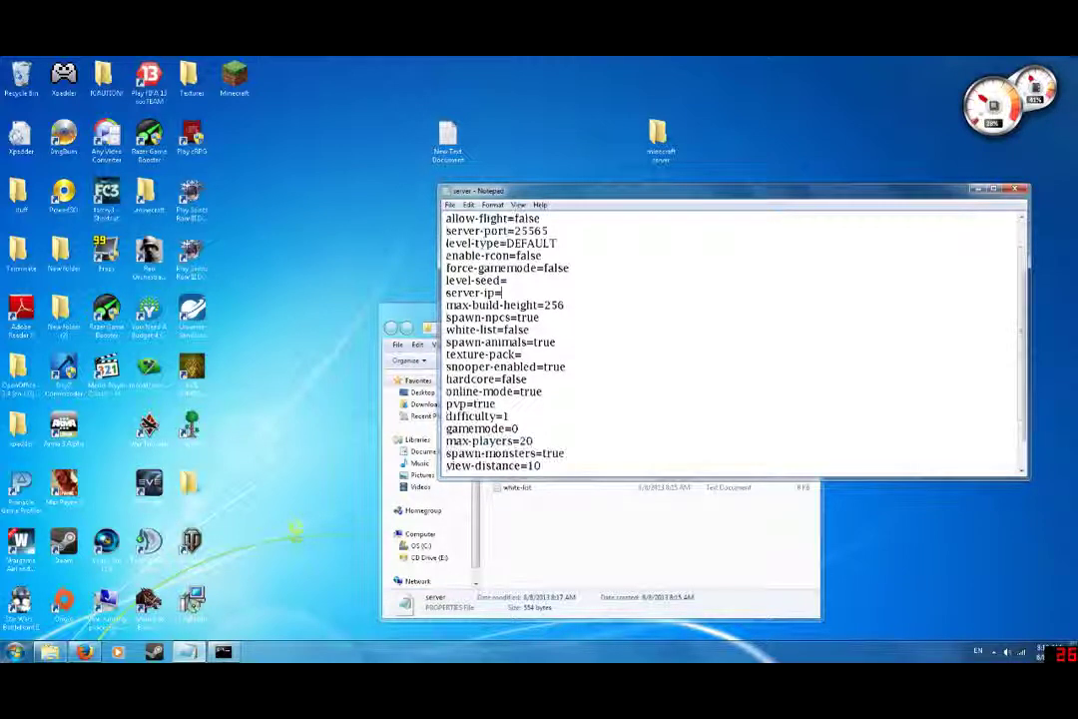
scroll(734, 339, "down", 1)
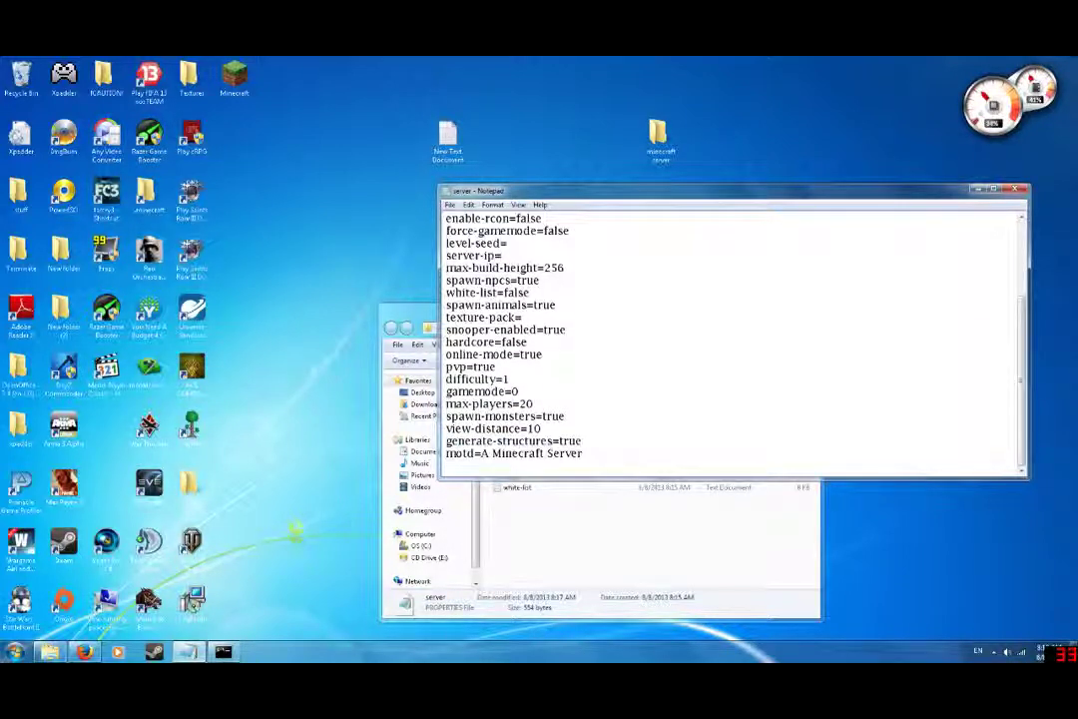
scroll(734, 339, "up", 2)
scroll(733, 340, "up", 1)
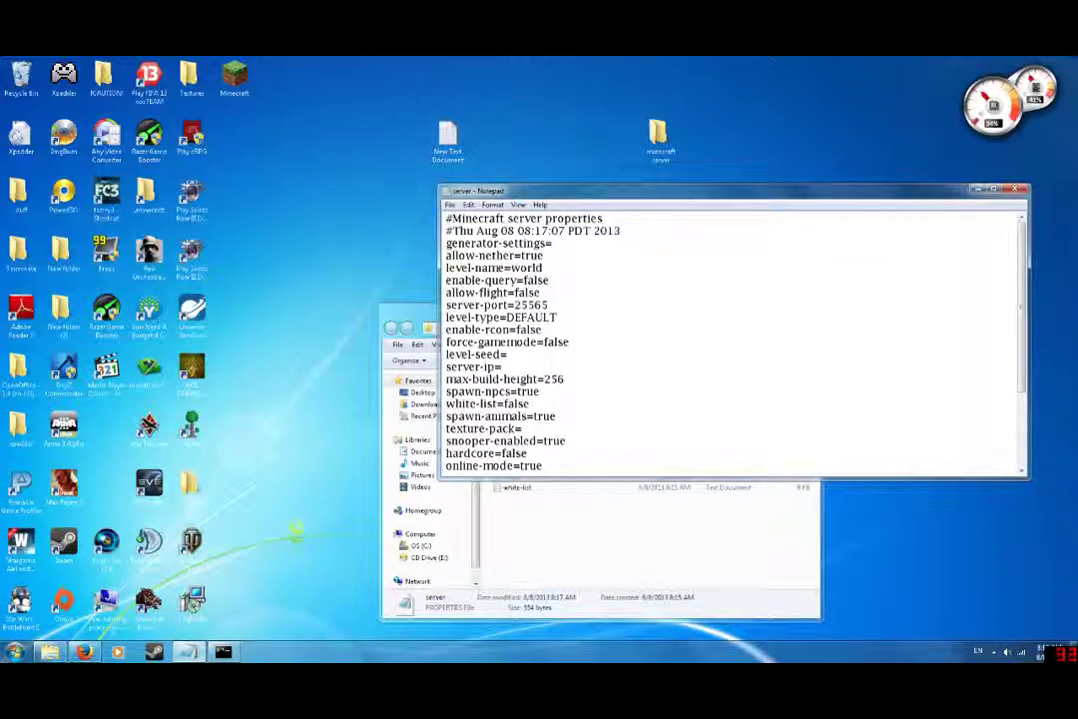
left_click(503, 366)
left_click(559, 242)
mouse_move(513, 305)
left_mouse_down()
mouse_move(548, 304)
mouse_move(556, 317)
left_mouse_up()
left_click(544, 329)
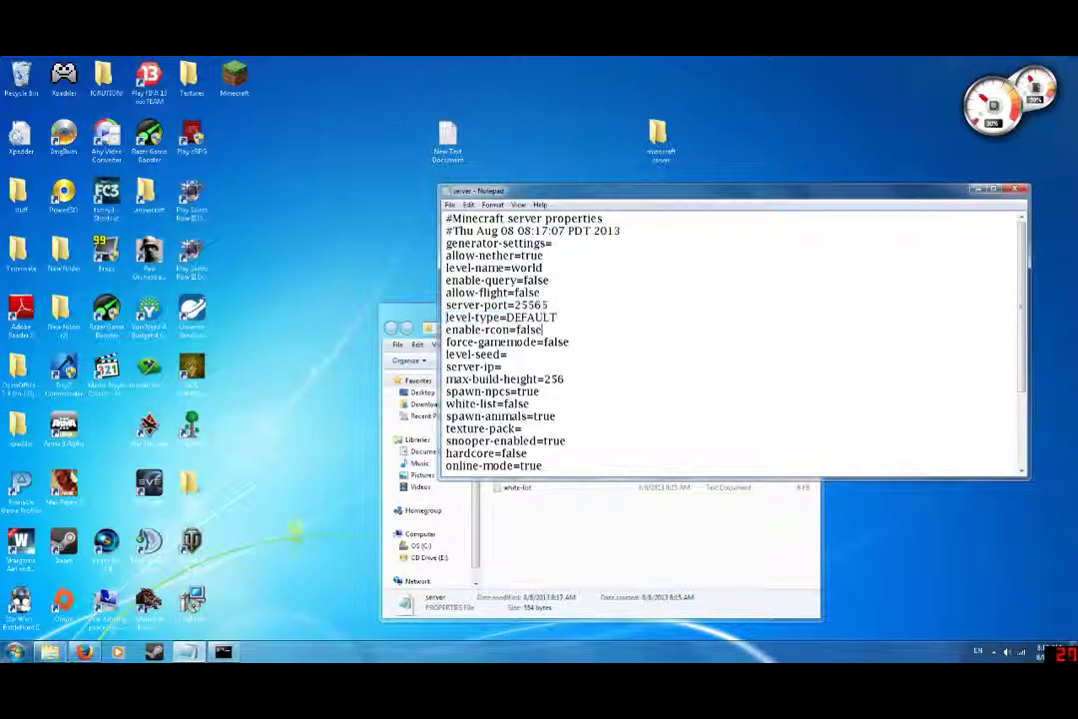
- Confirm pvp stays true, then save server.properties unchanged and close Notepad
scroll(734, 339, "down", 3)
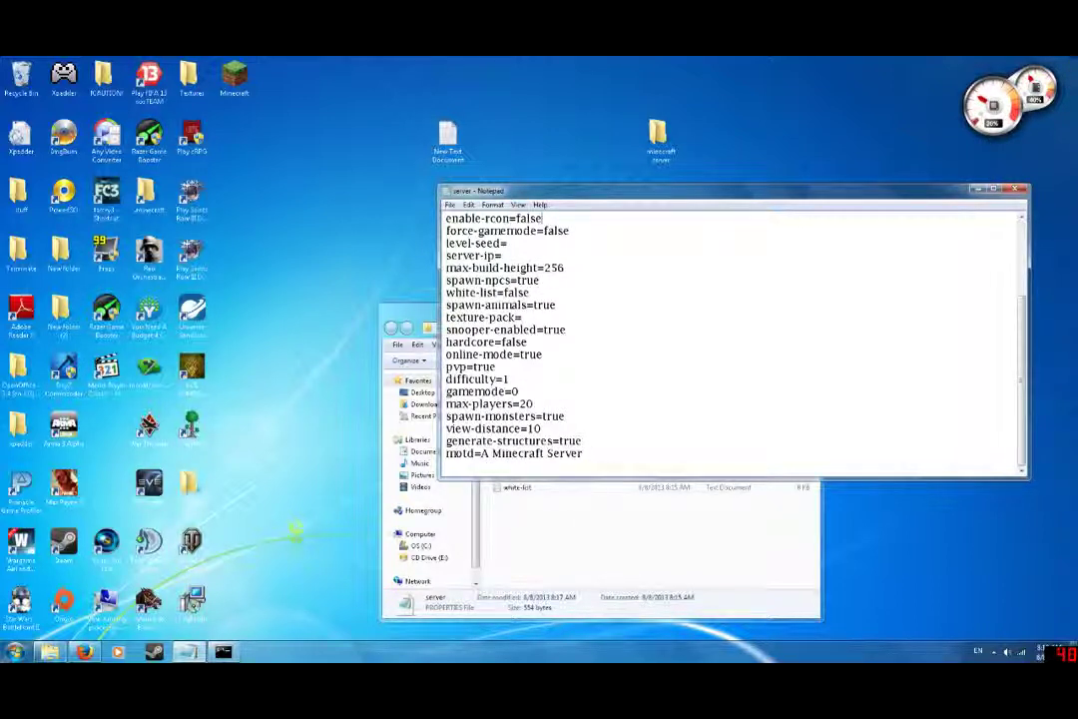
double_click(484, 366)
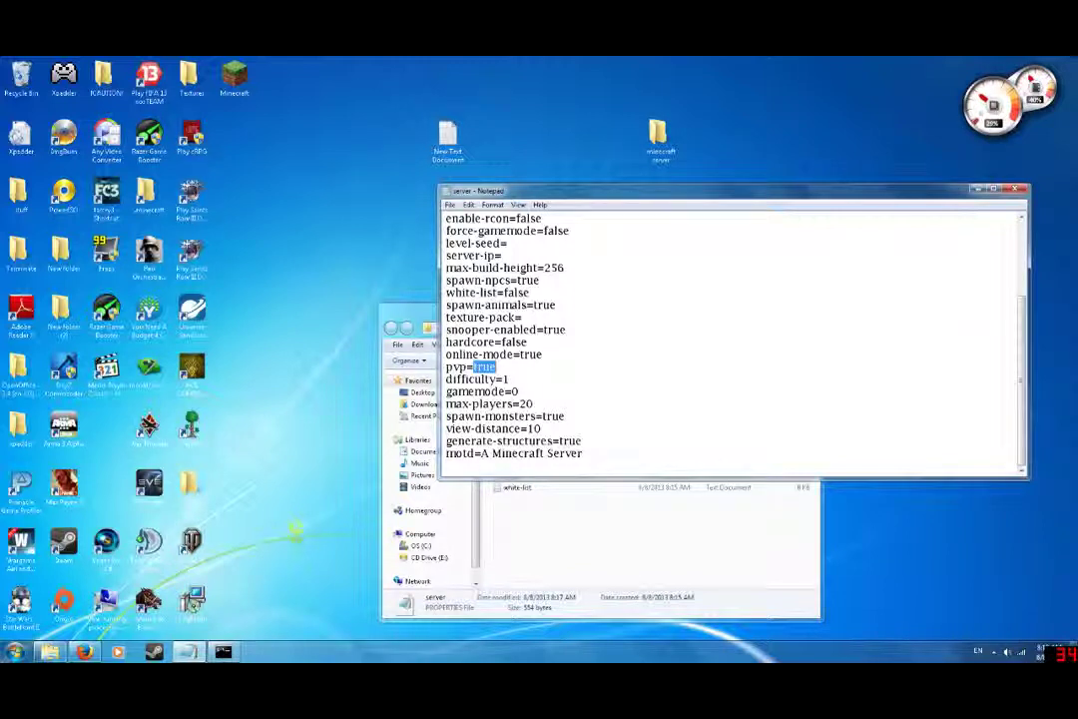
key("Right")
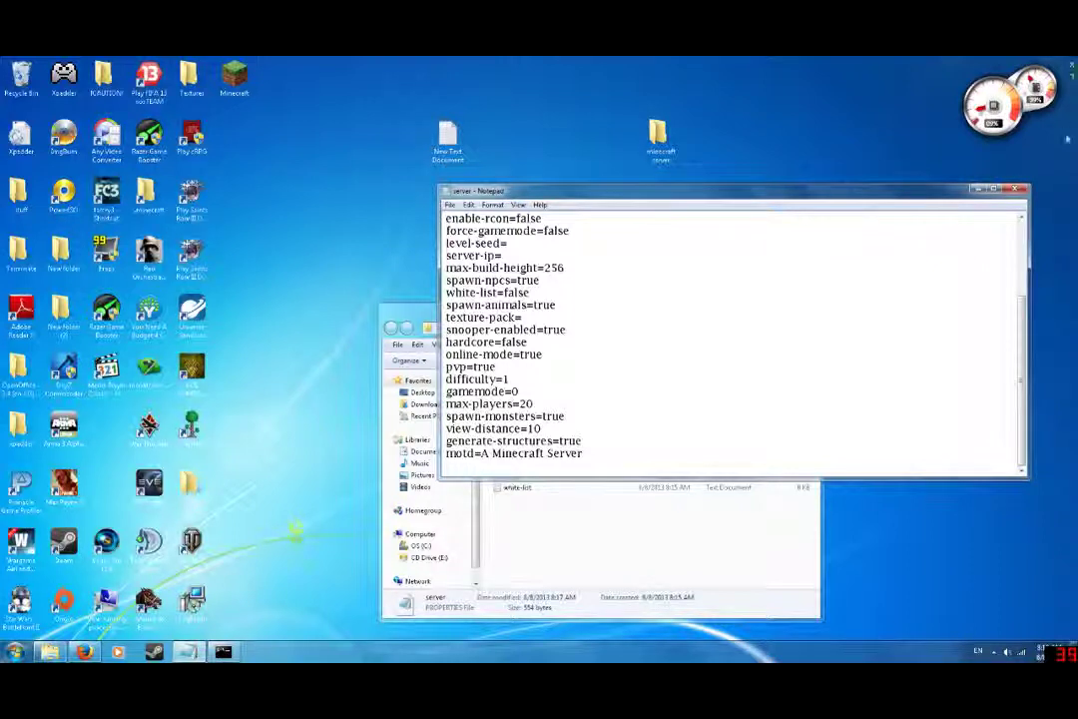
key("alt+f")
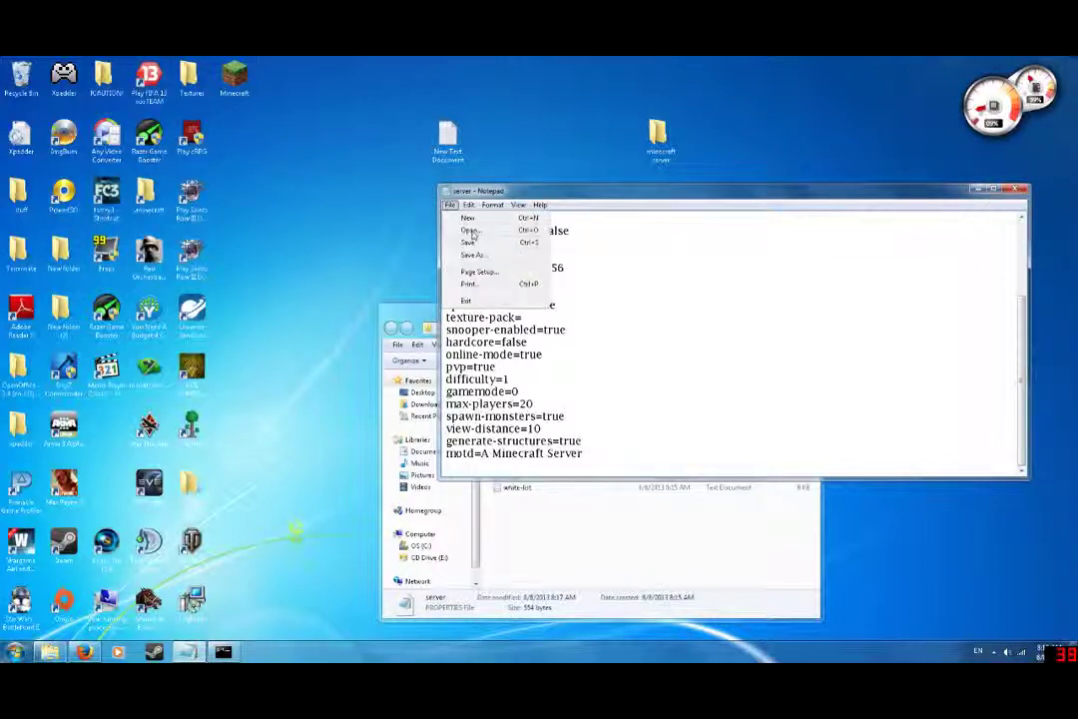
key("s")
key("alt+F4")
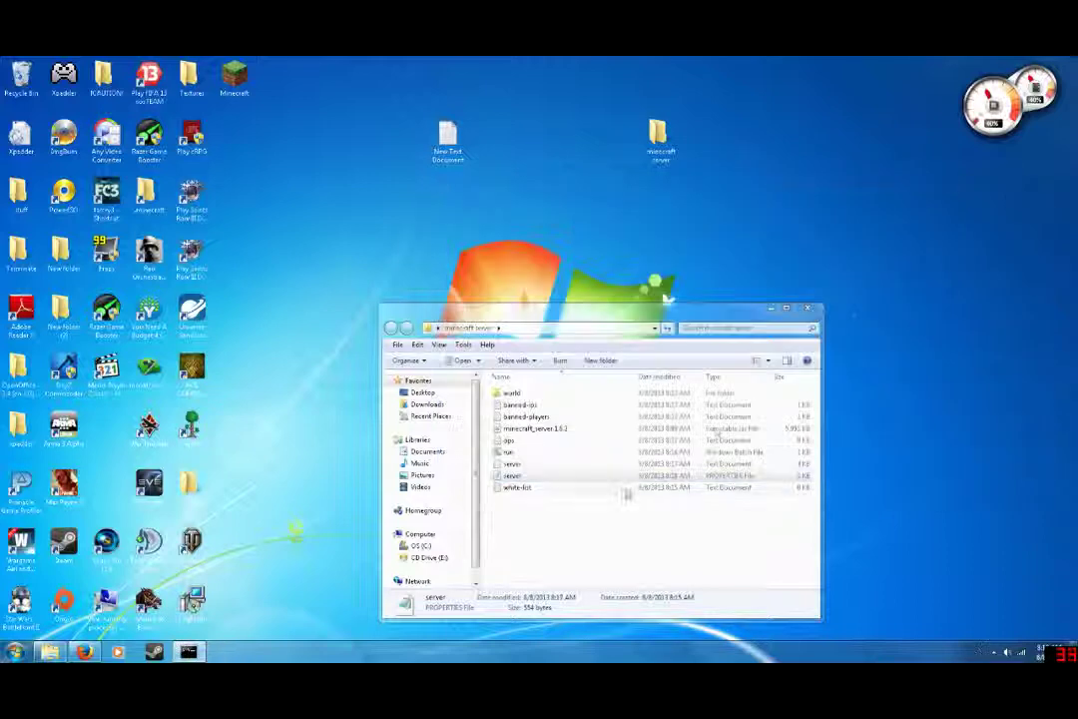
double_click(511, 441)
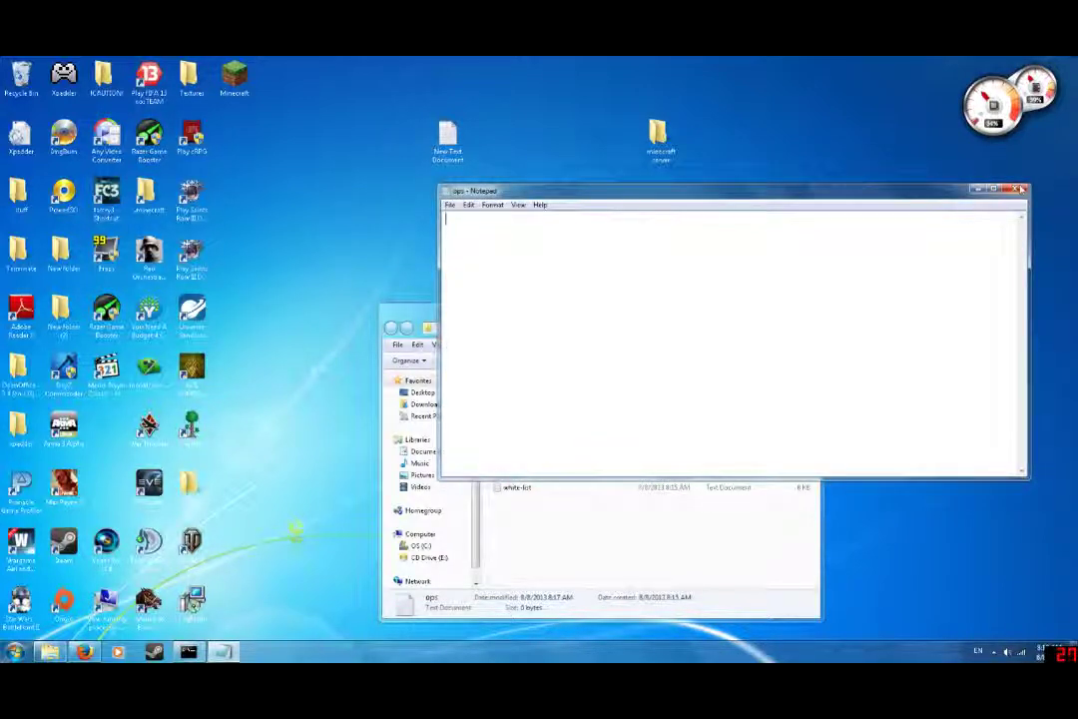
key("alt+F4")
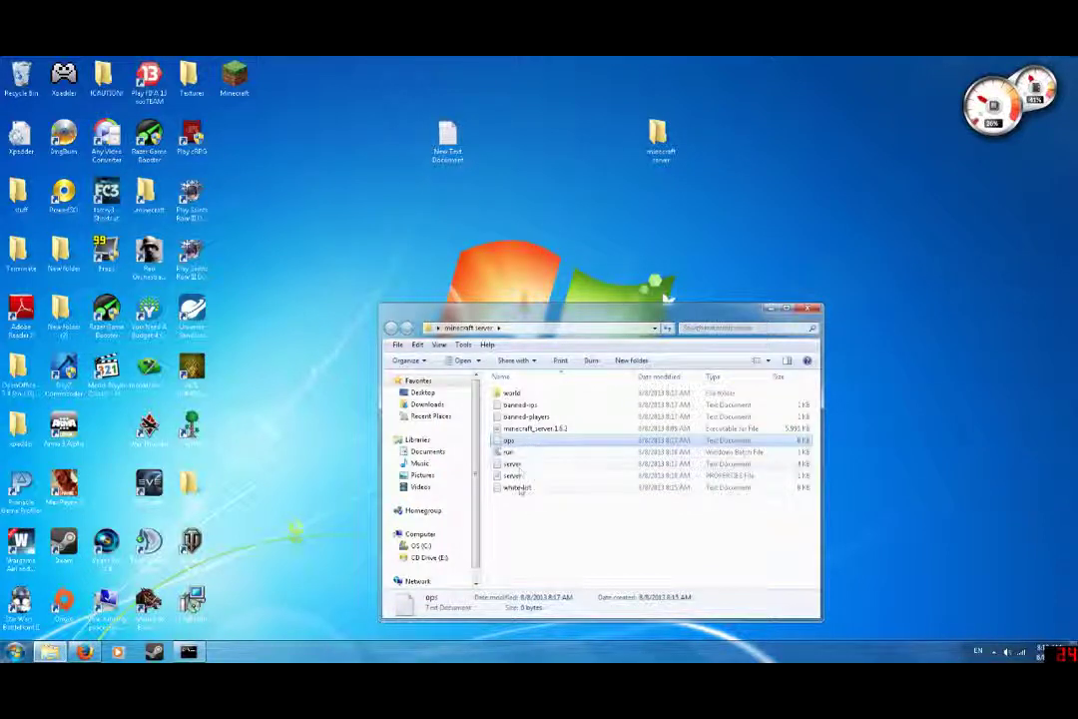
double_click(517, 488)
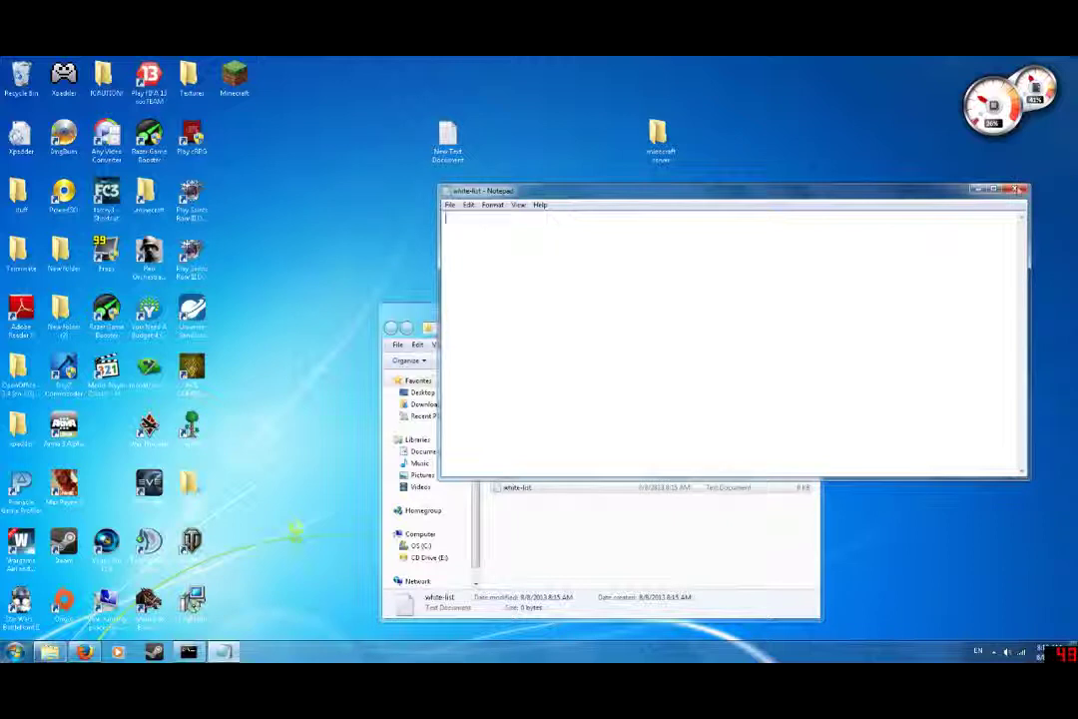
key("alt+F4")
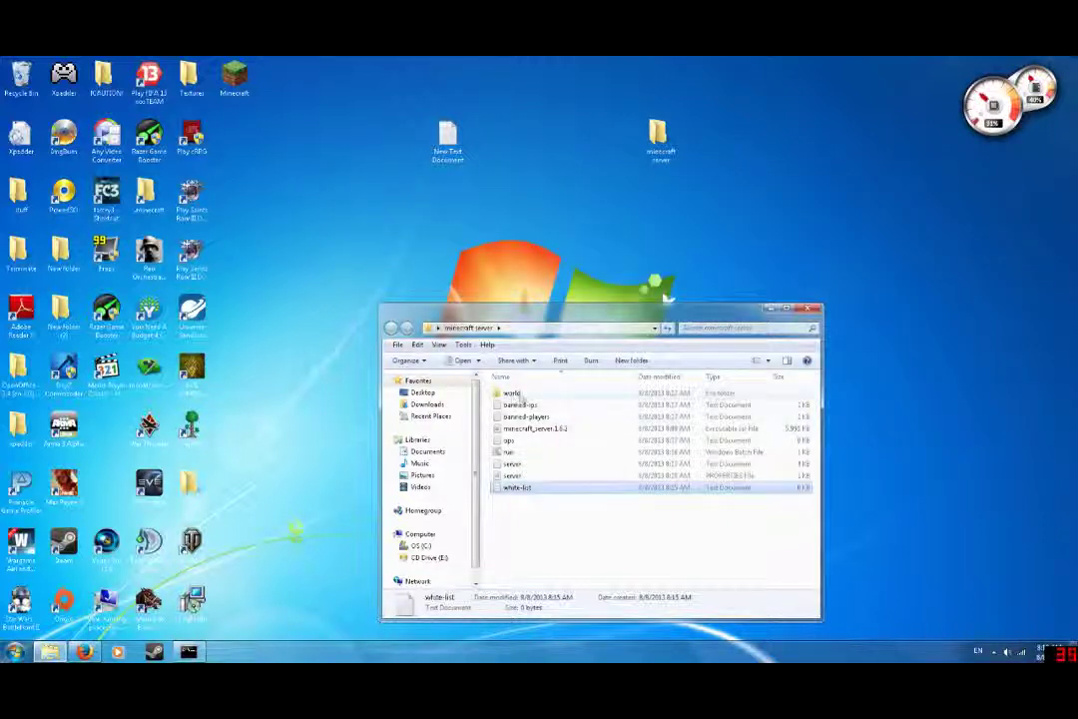